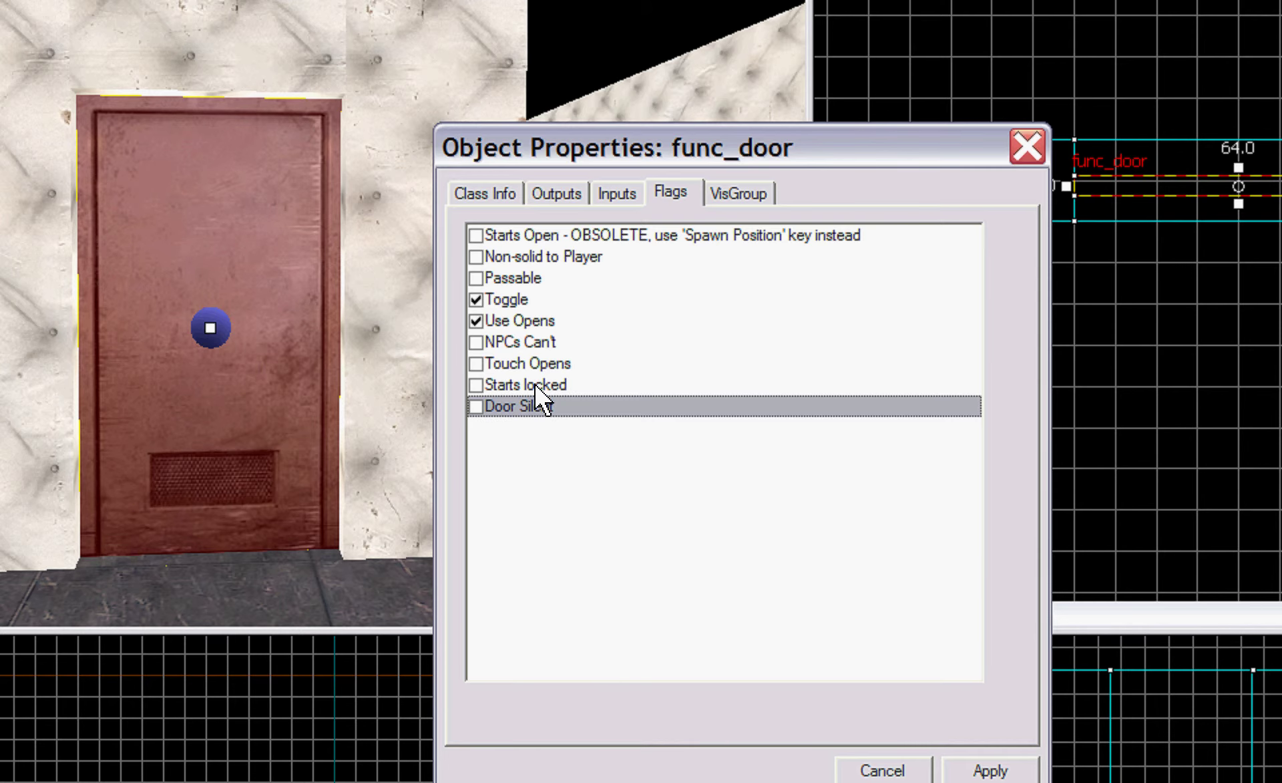
Apply the door's flags with Toggle and Use Opens enabled and Starts locked left off
click(536, 386)
click(982, 771)
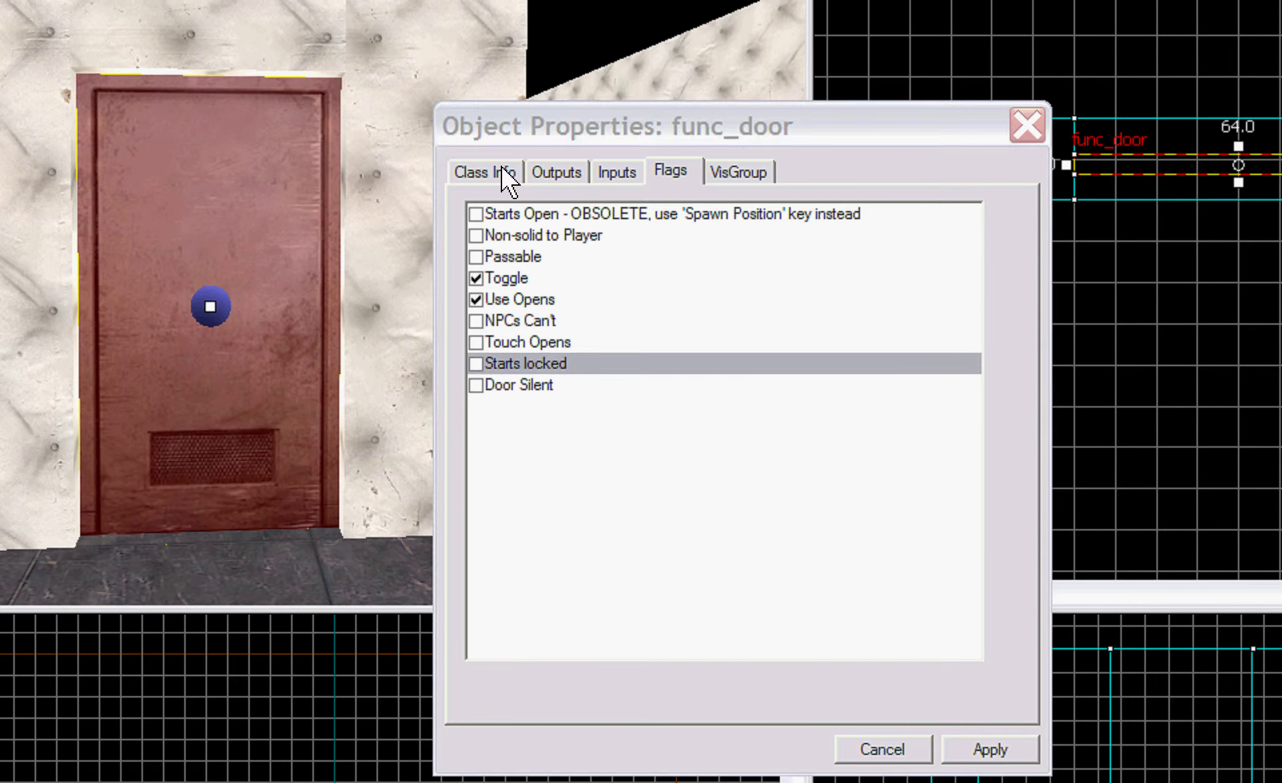
Examine the door's class properties from Name, Parent and Render FX through to the shadow options
click(507, 175)
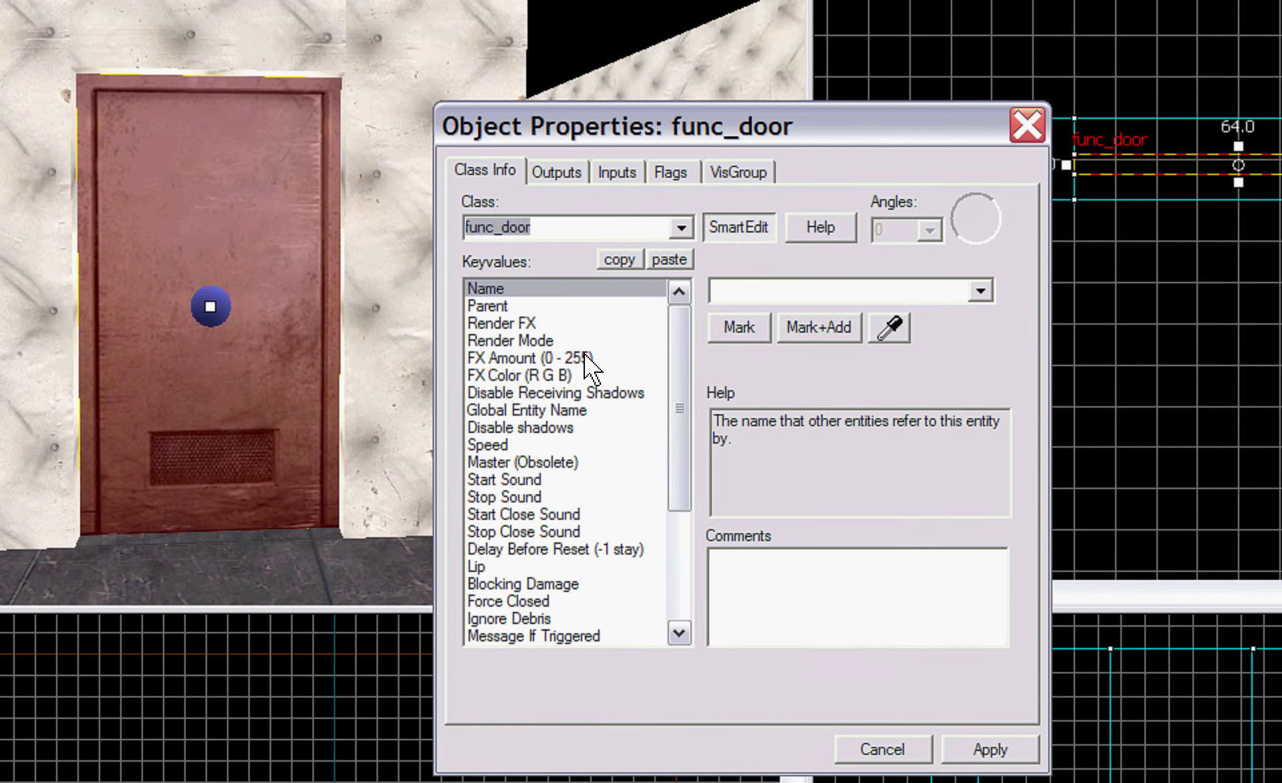
click(511, 308)
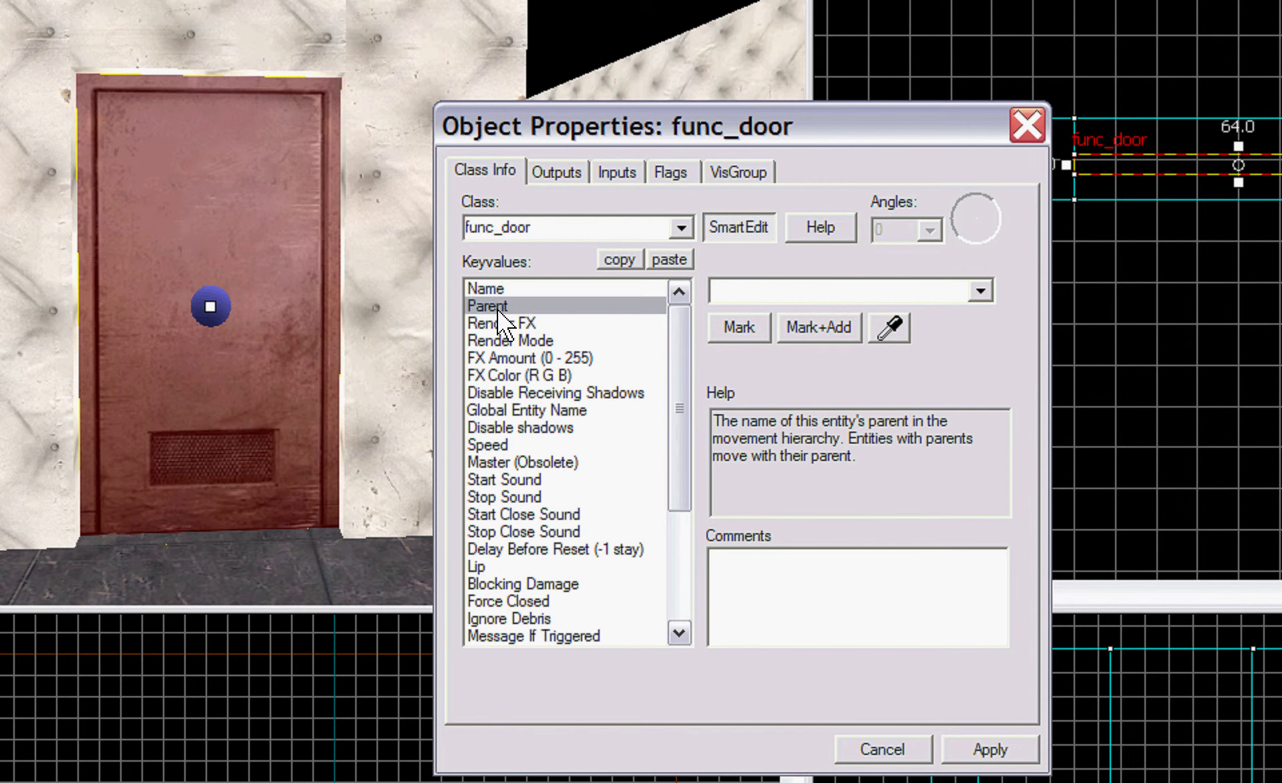
click(533, 290)
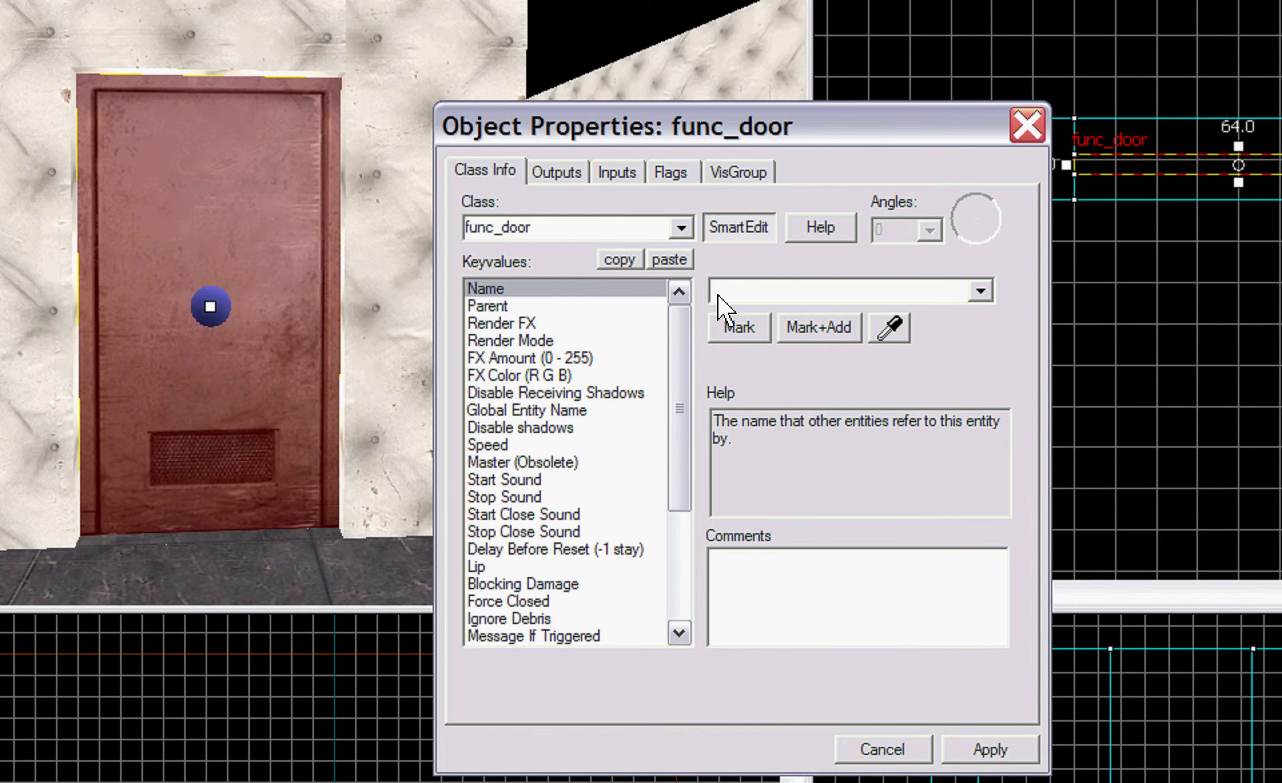
click(491, 309)
click(494, 325)
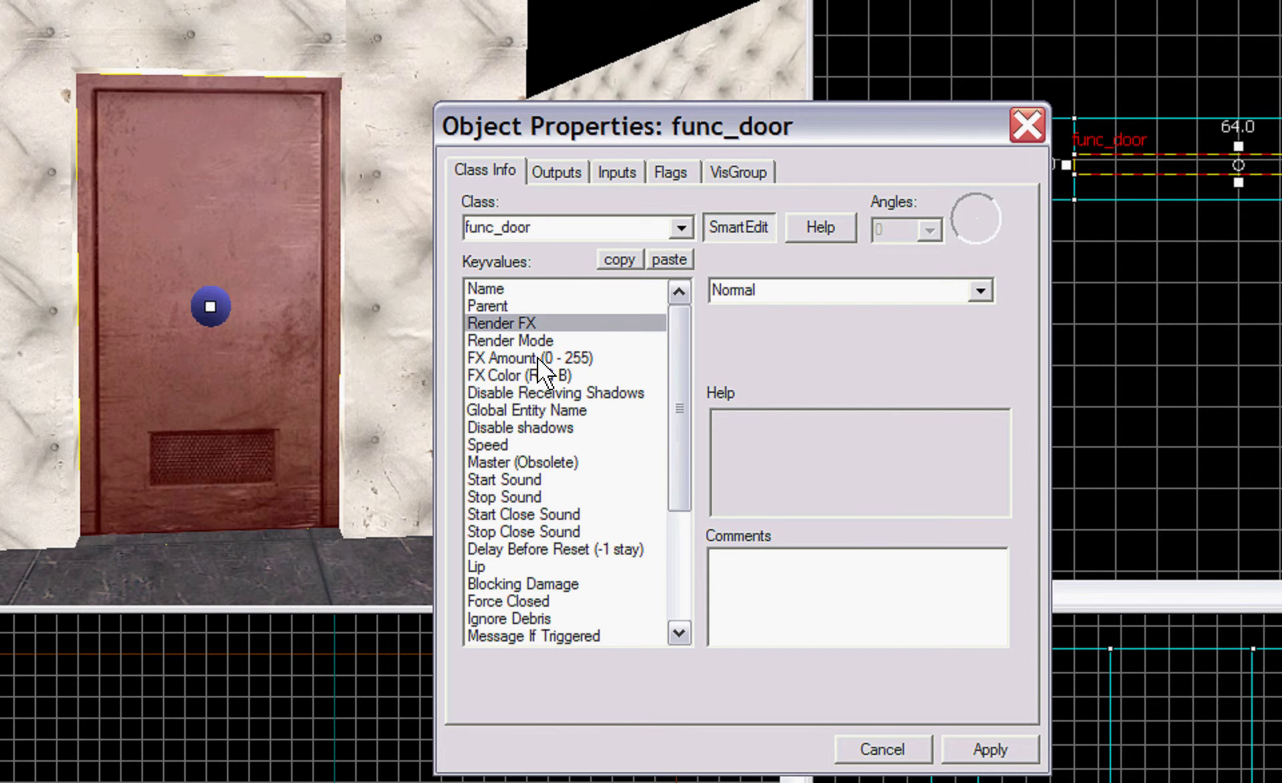
click(496, 306)
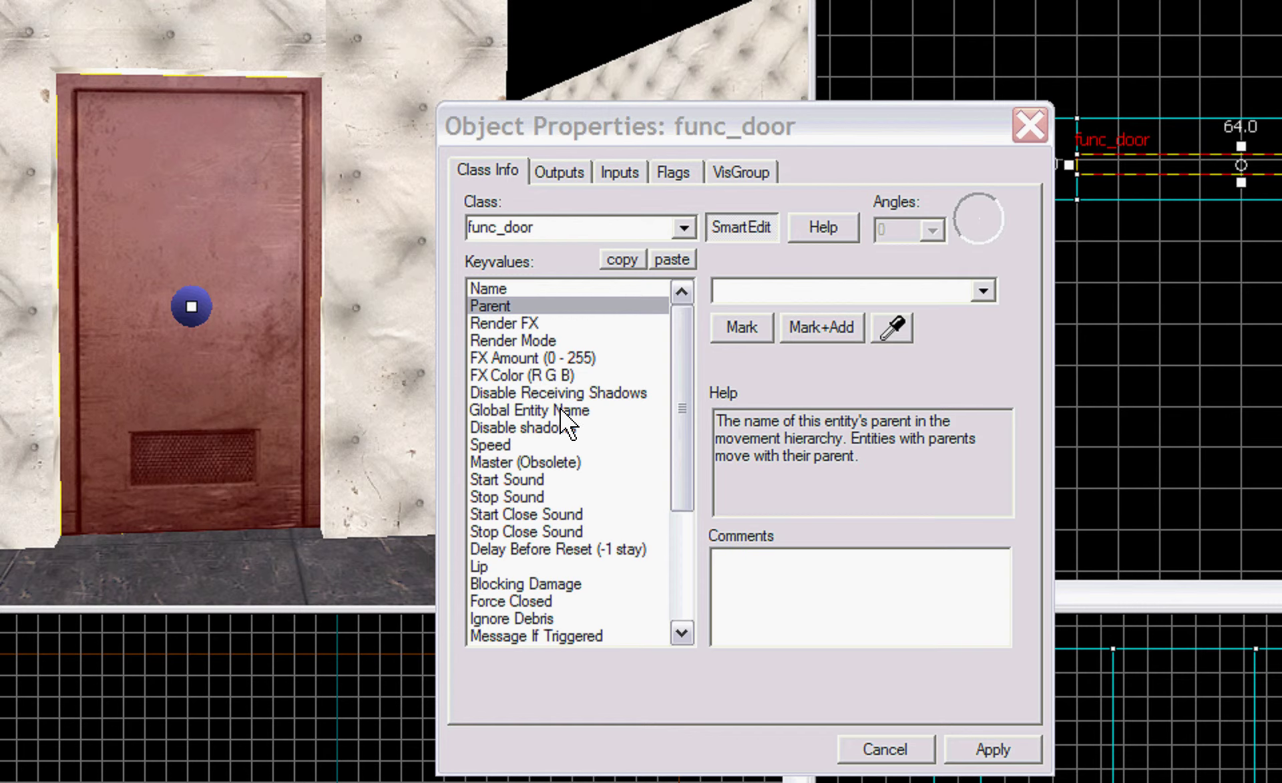
click(531, 394)
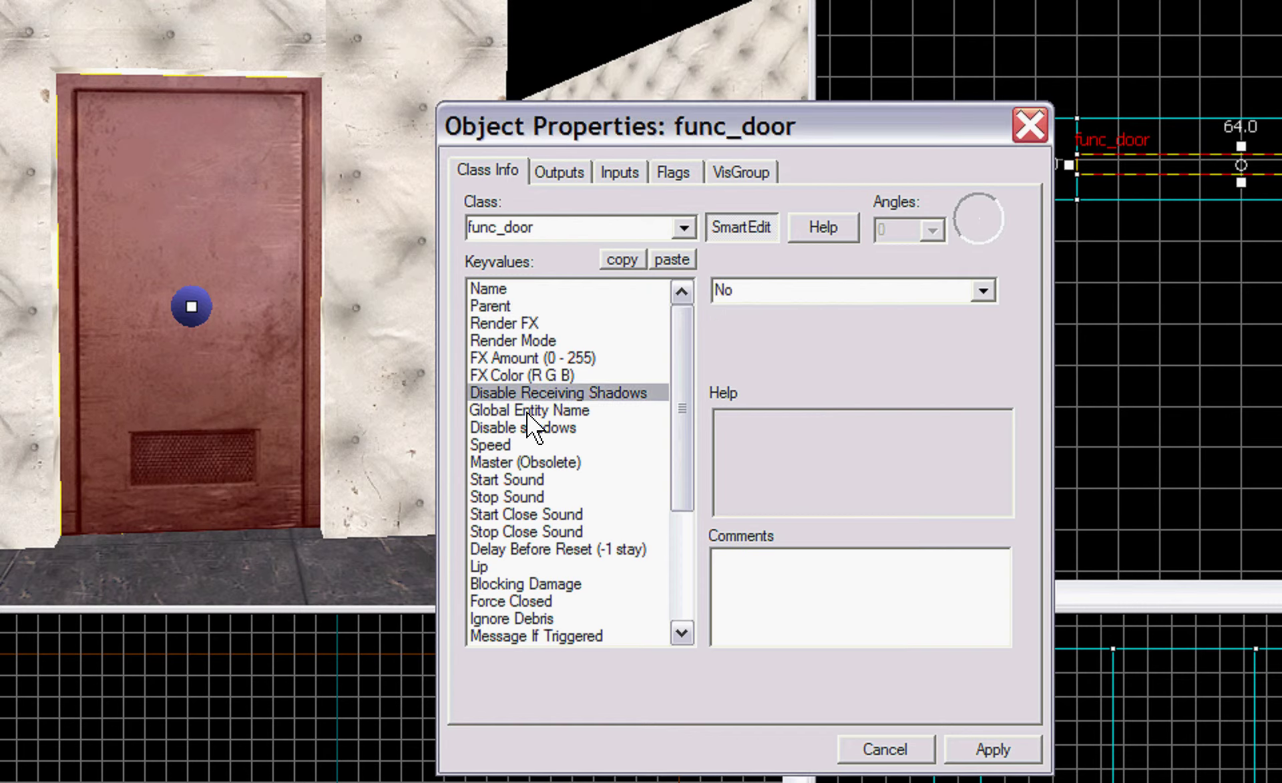
click(529, 411)
click(523, 429)
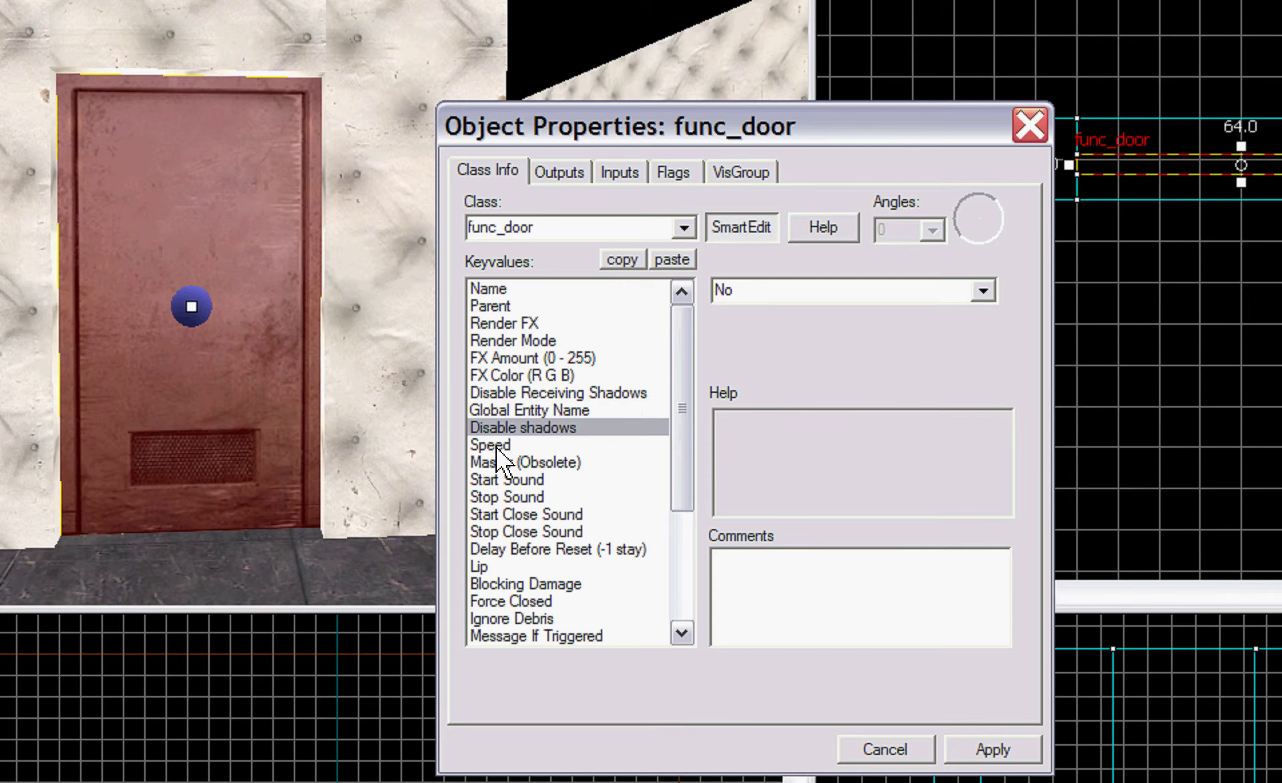
Set the door's Speed to 30 and apply the change
click(497, 445)
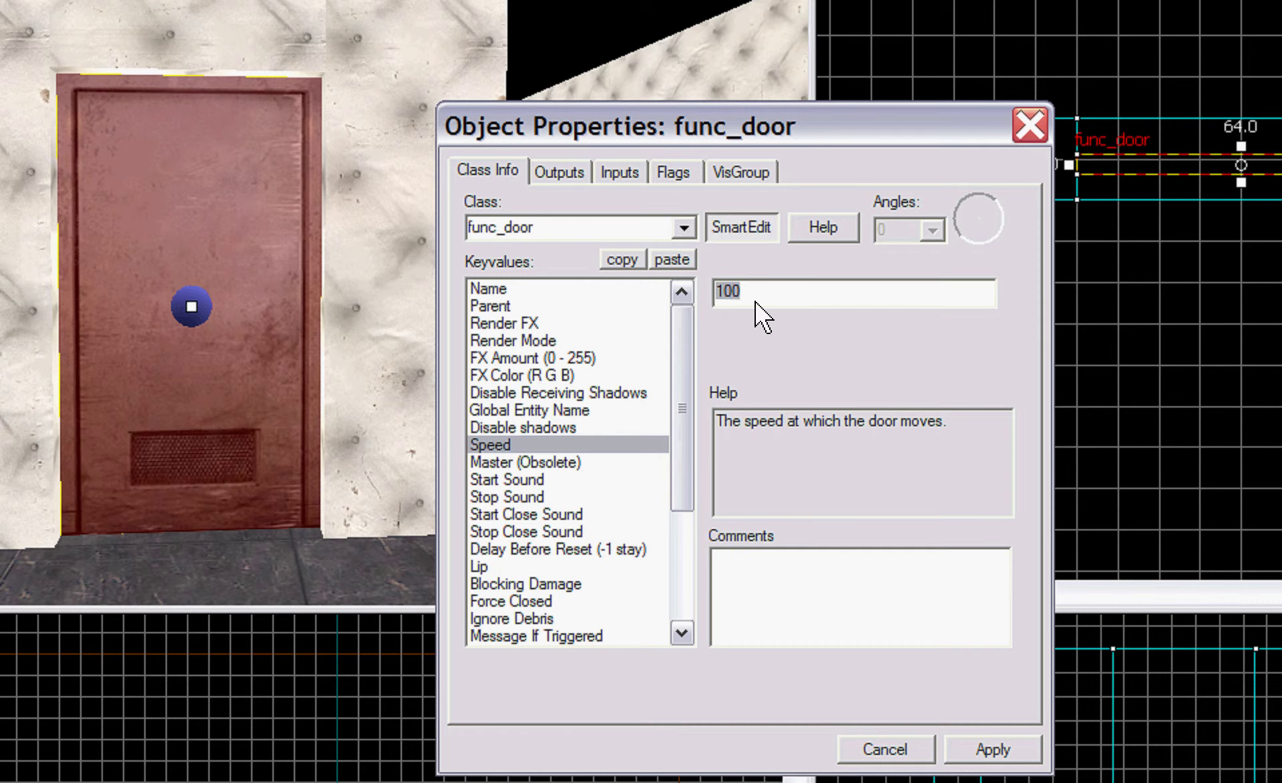
text(30)
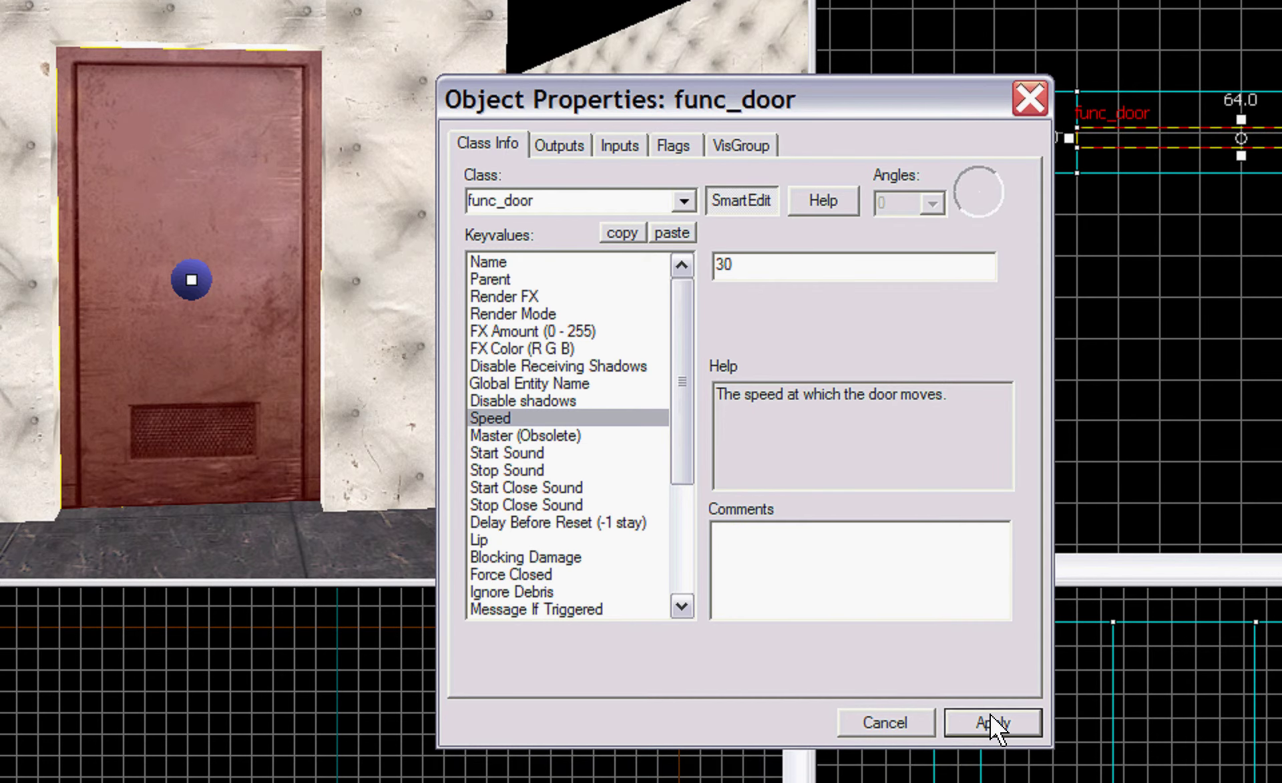
click(993, 748)
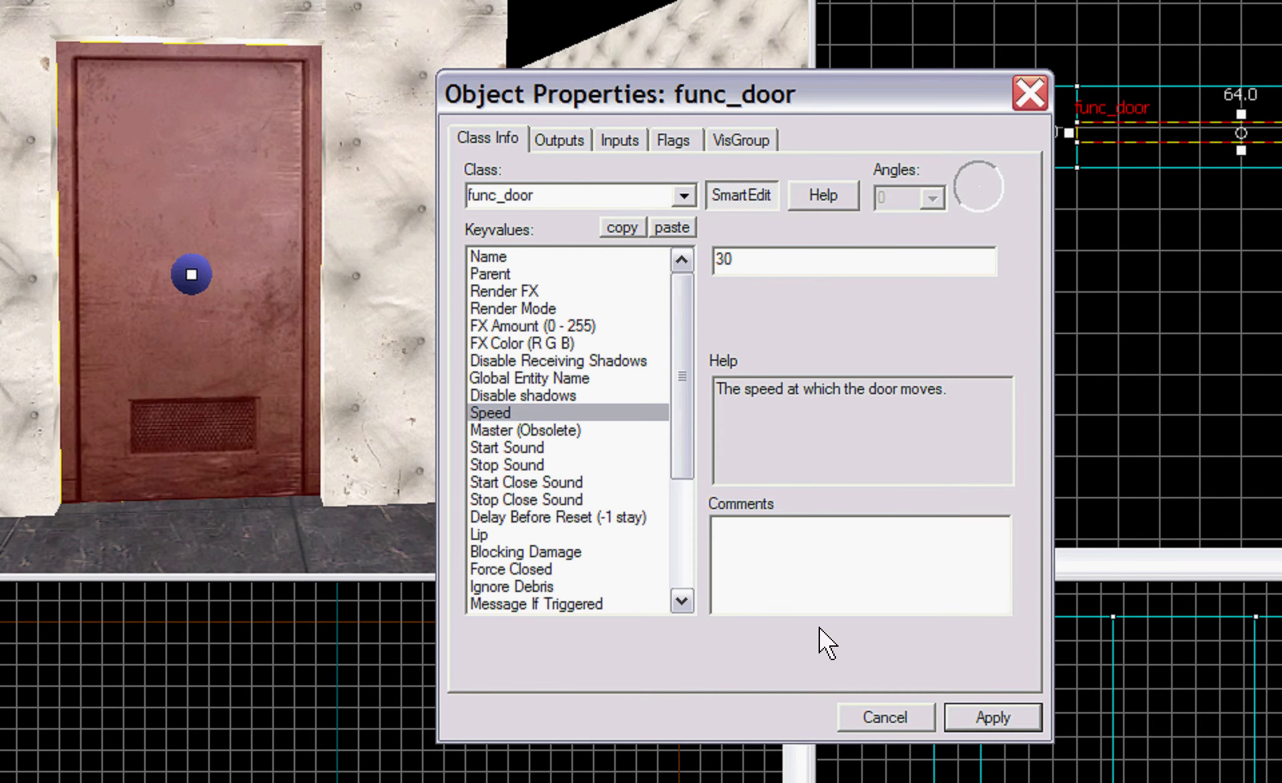
Examine the door's Master, start, stop and closing sound properties and its Delay Before Reset
click(527, 429)
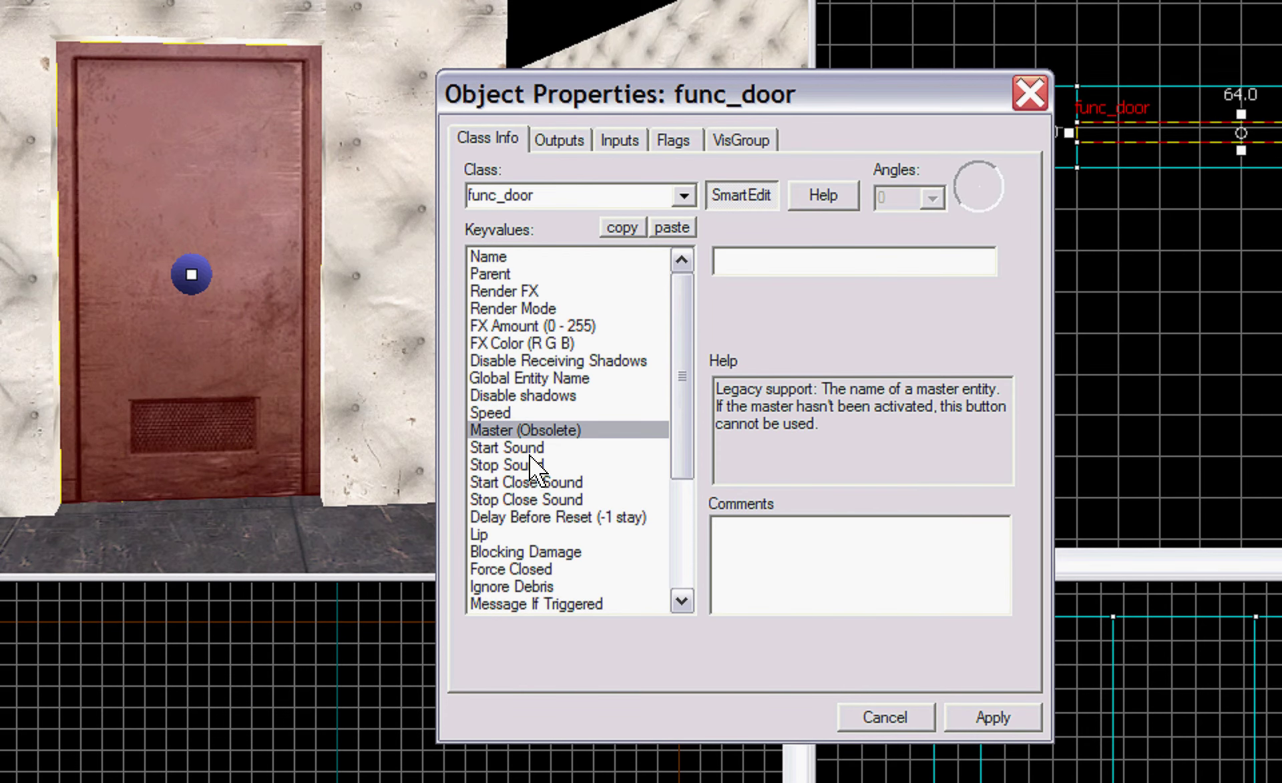
click(525, 448)
click(538, 465)
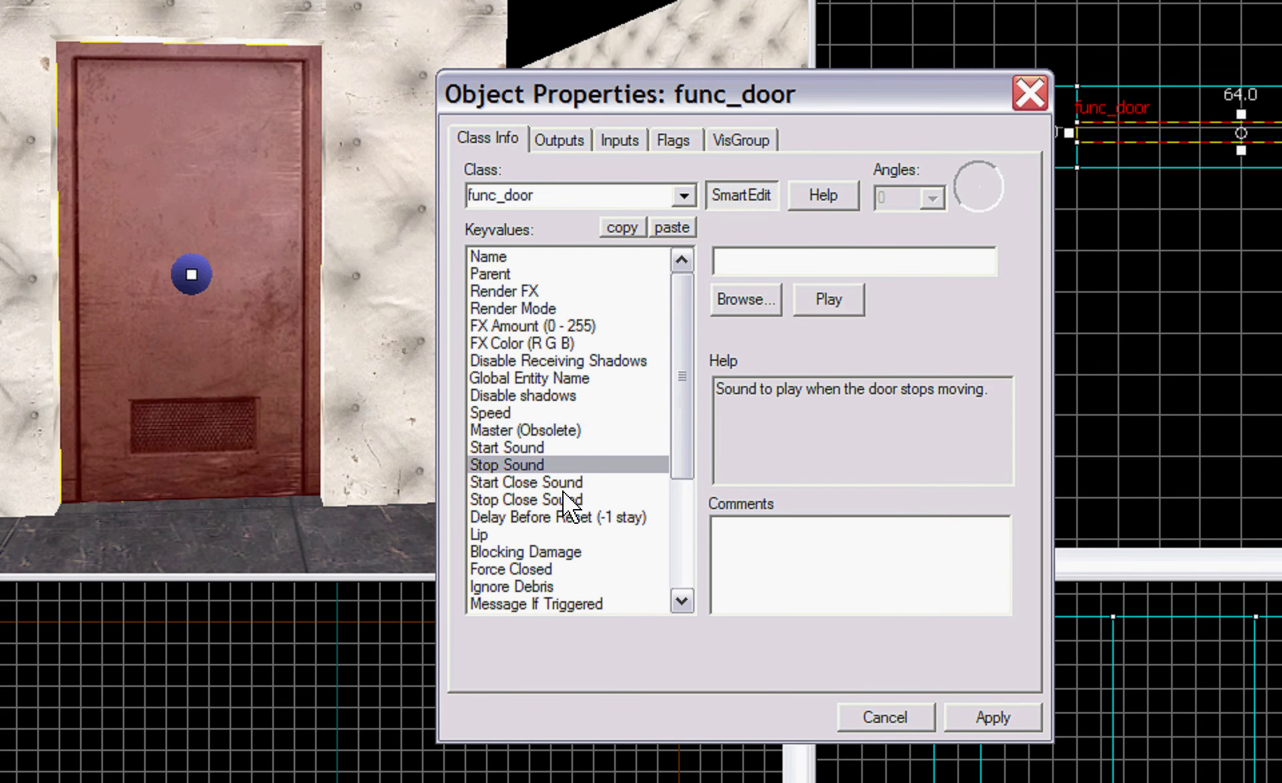
click(547, 489)
click(547, 499)
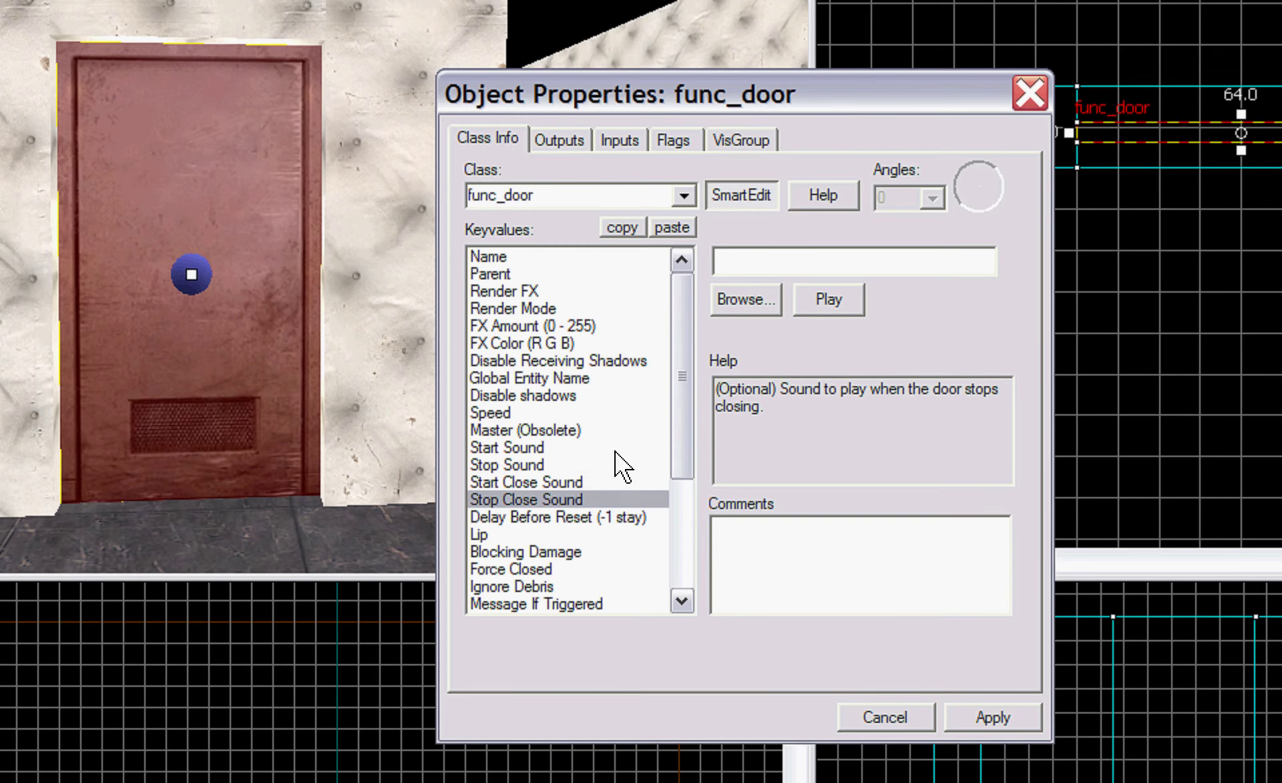
click(425, 512)
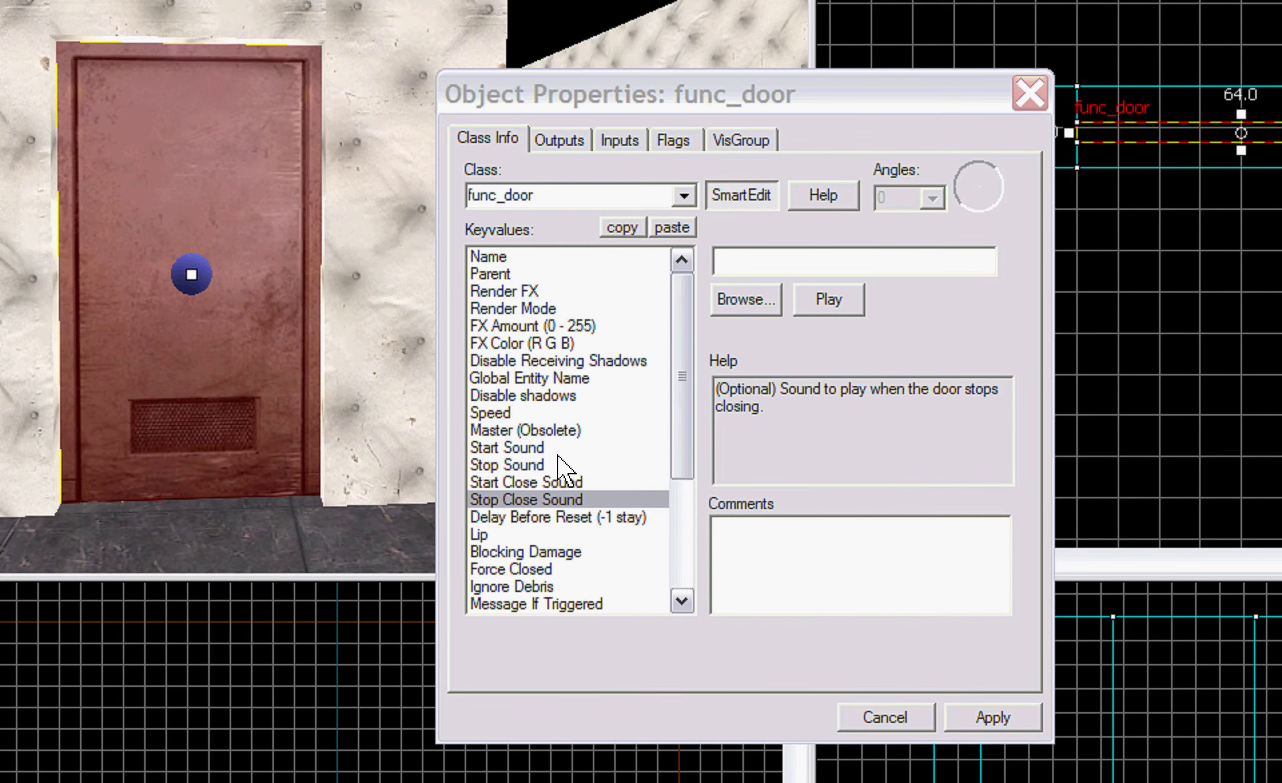
click(558, 517)
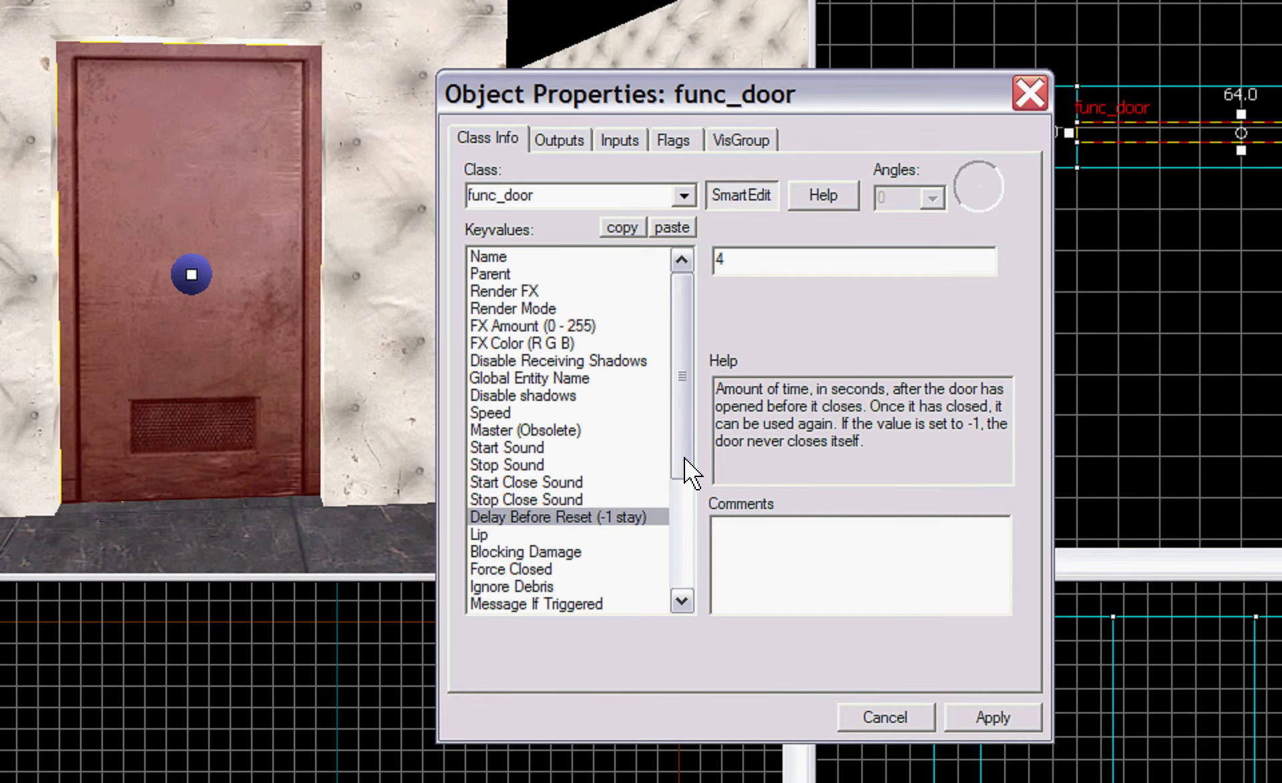
Filter the sound library by "door", assign doors/default_move.wav as the door's Start Sound and play it
drag(686, 469, 681, 524)
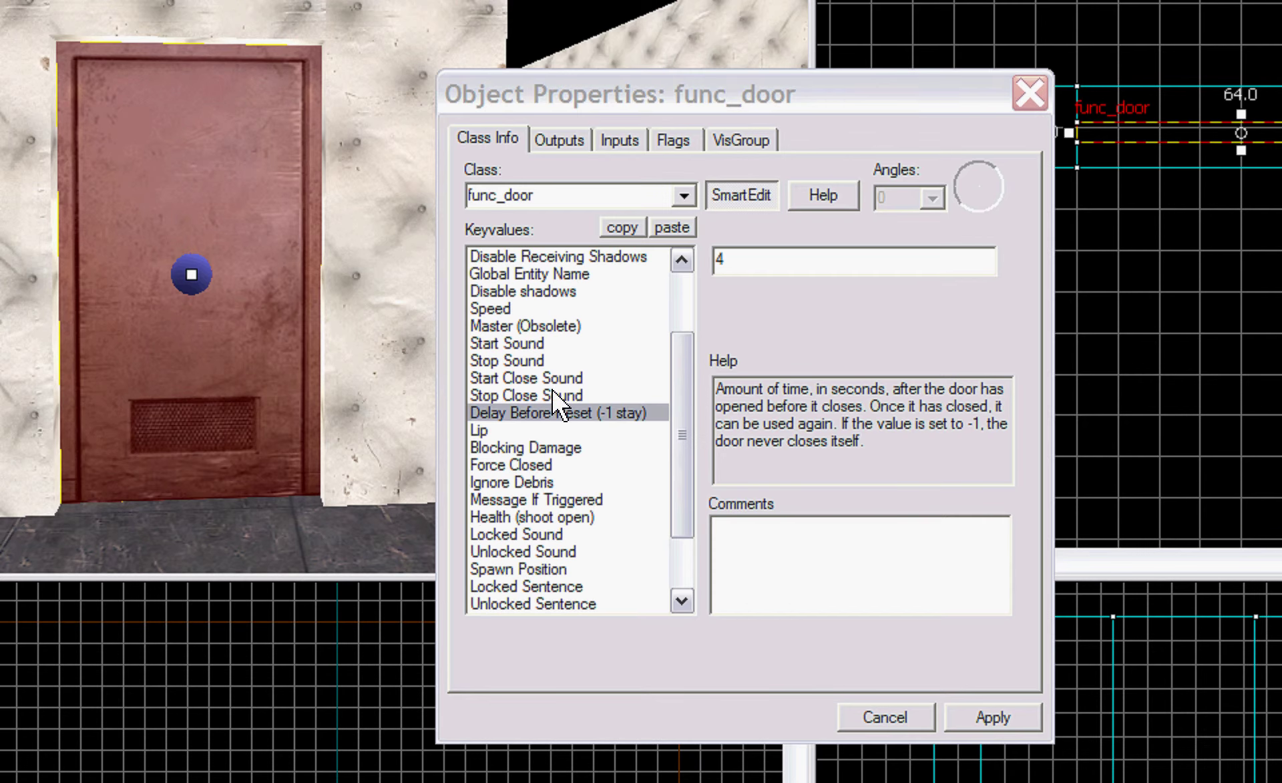
click(521, 343)
click(745, 300)
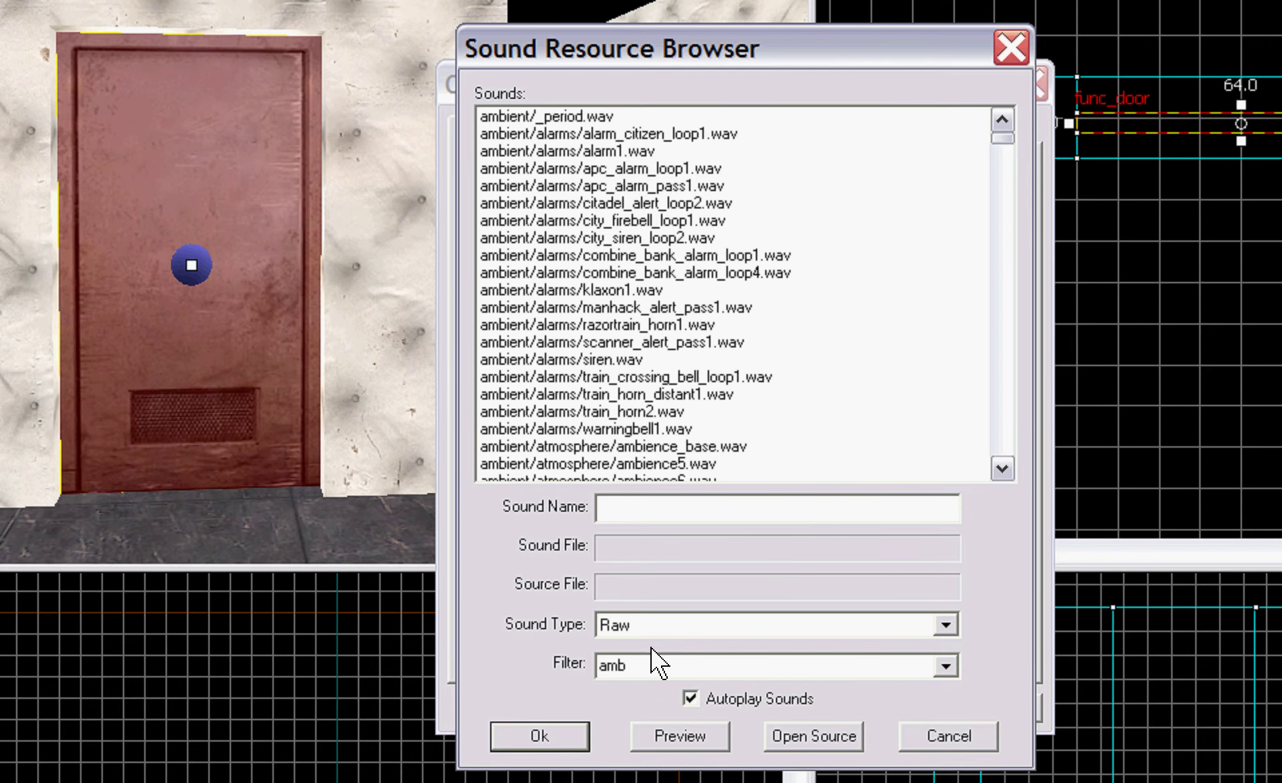
double_click(661, 668)
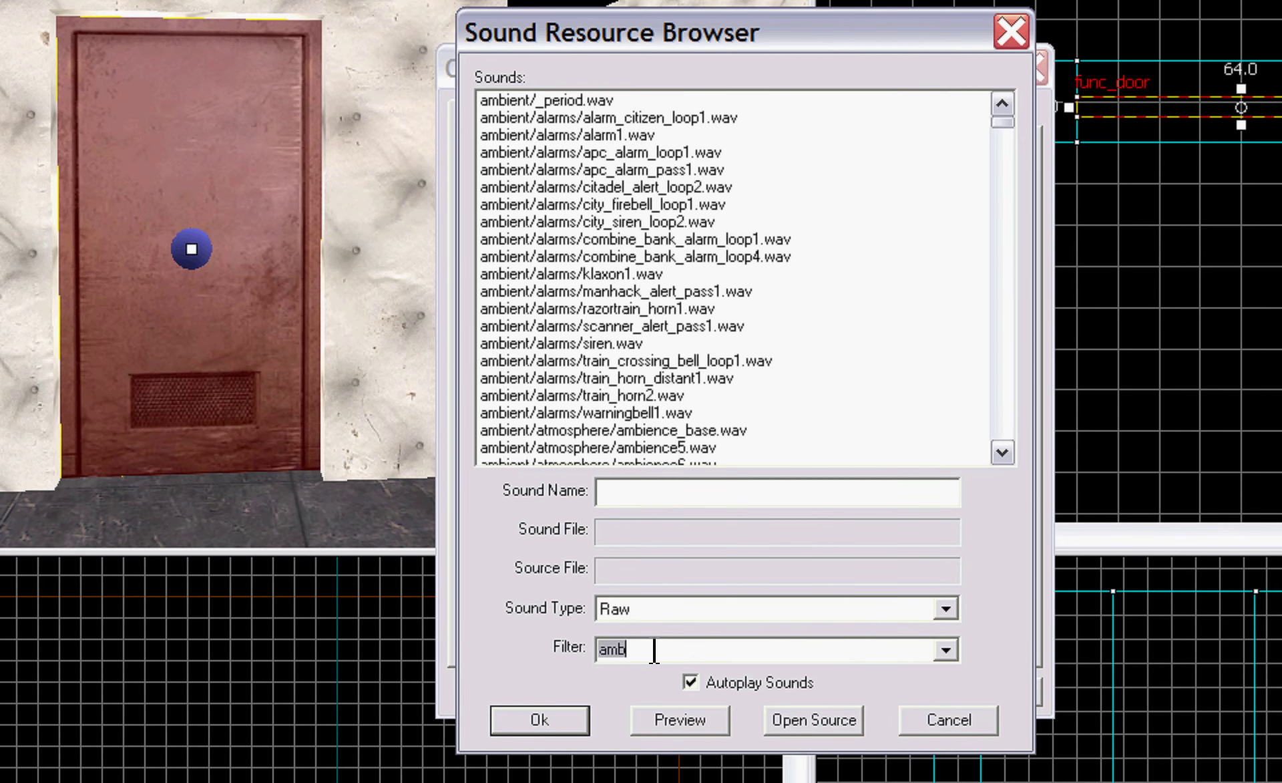
text(door)
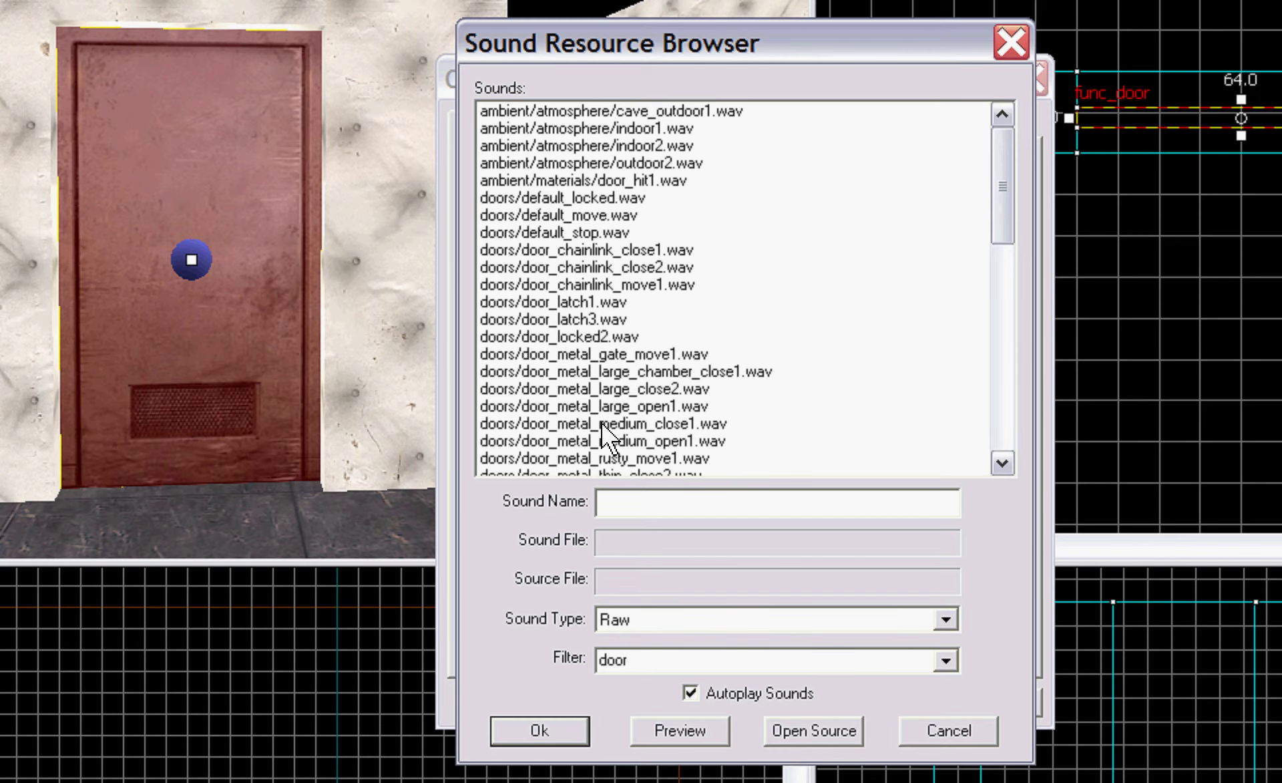
double_click(595, 215)
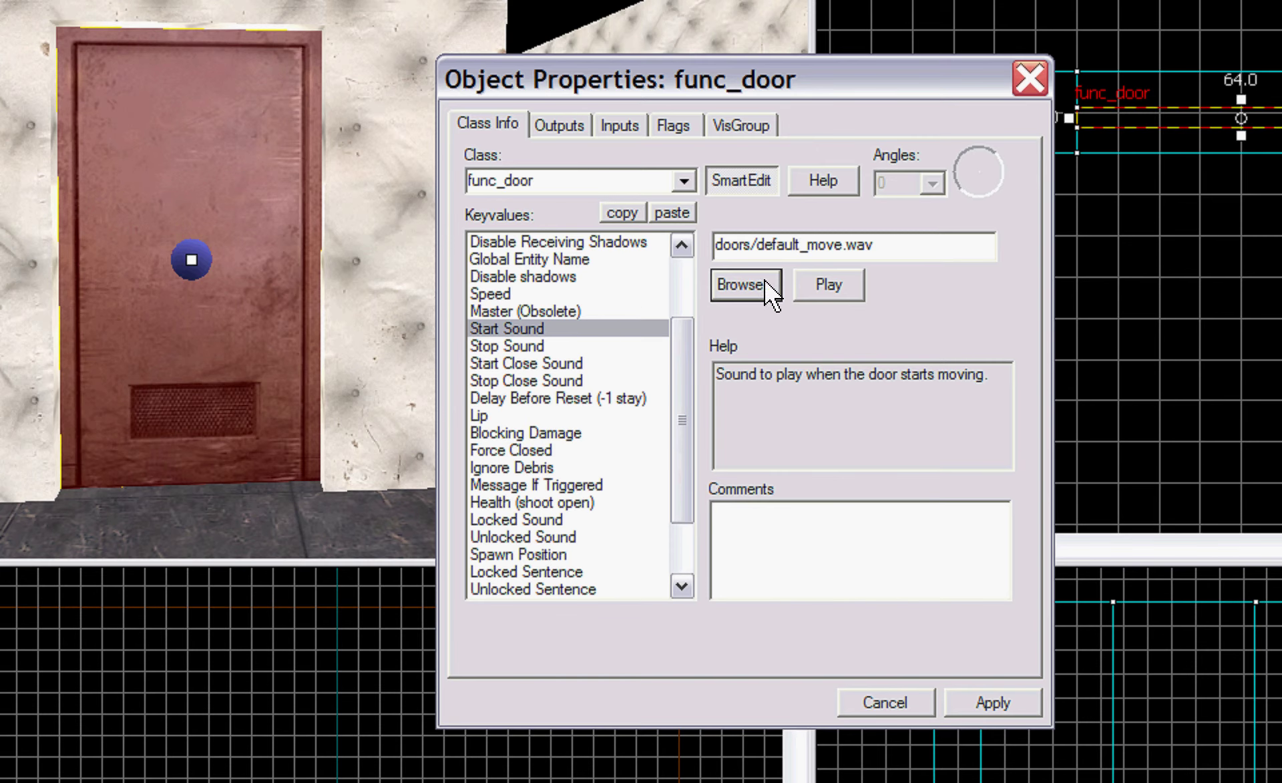
click(831, 289)
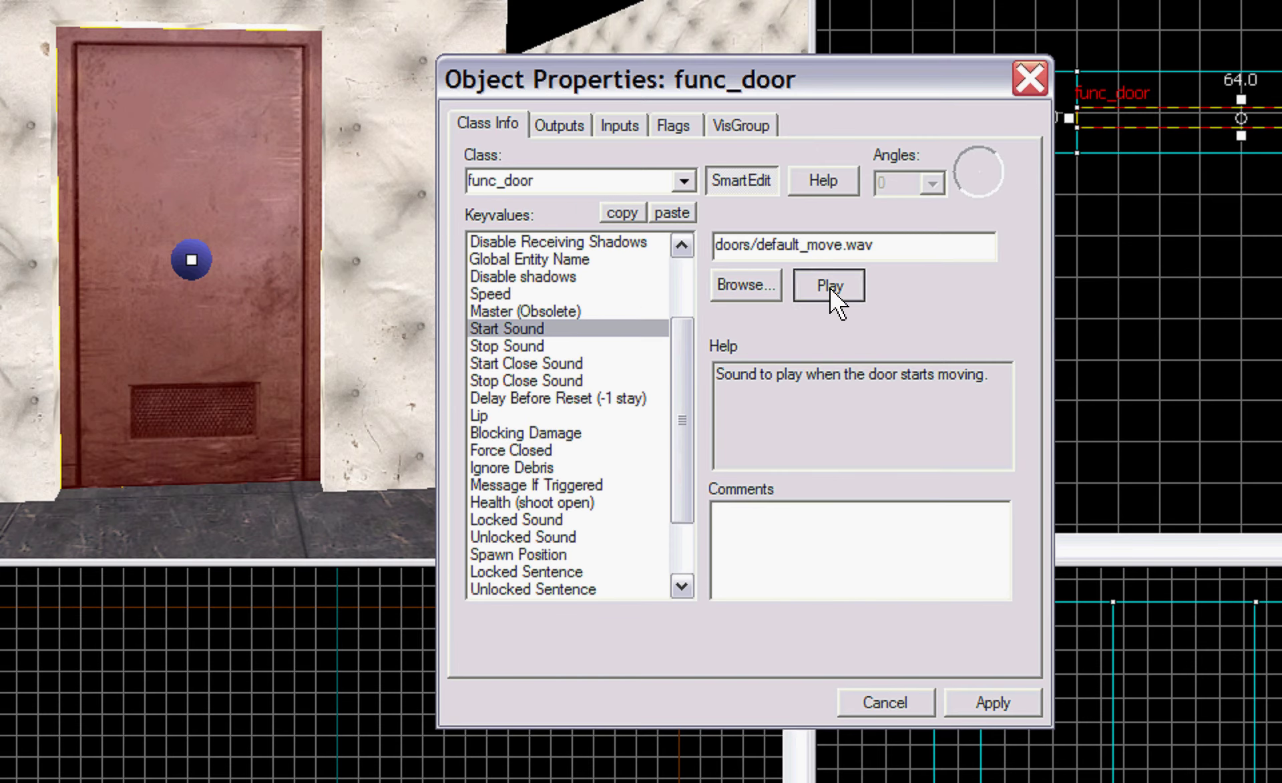
Assign ambient/materials/door_hit1.wav as the door's Start Sound, then clear the Start Sound value
click(767, 297)
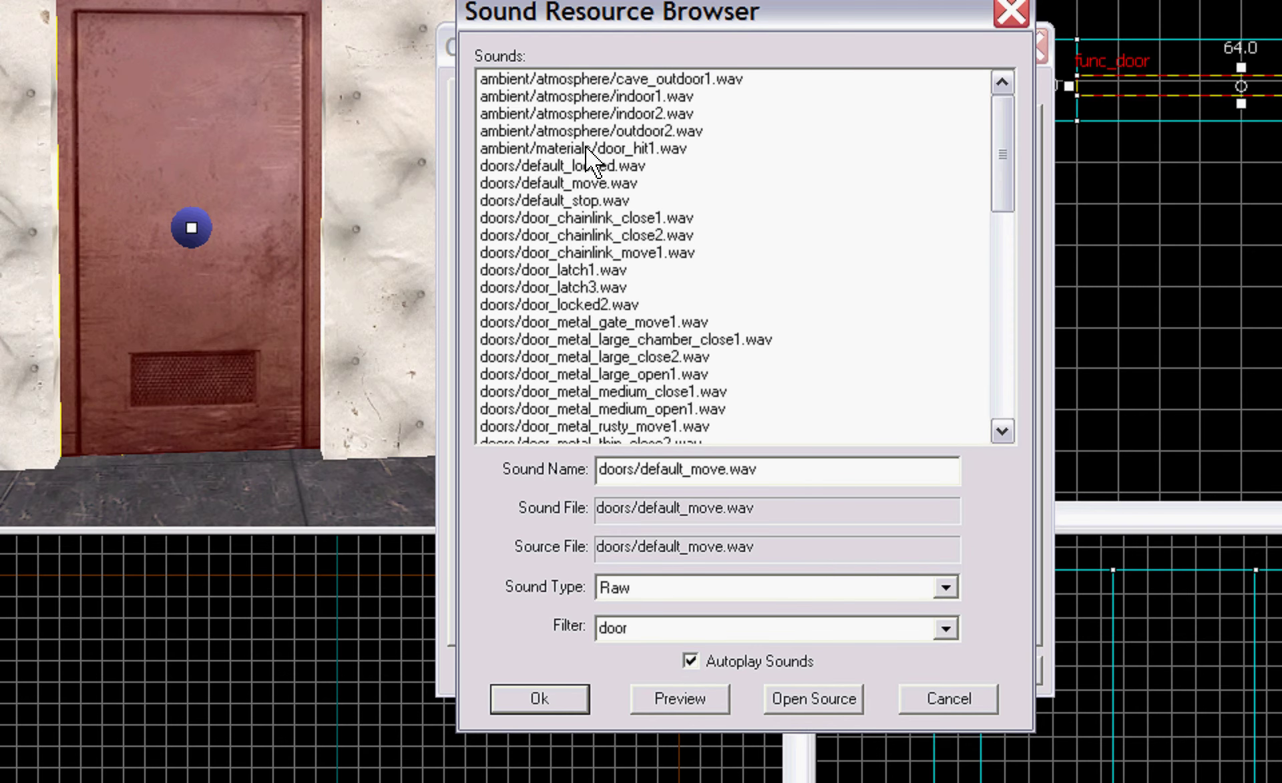
click(586, 147)
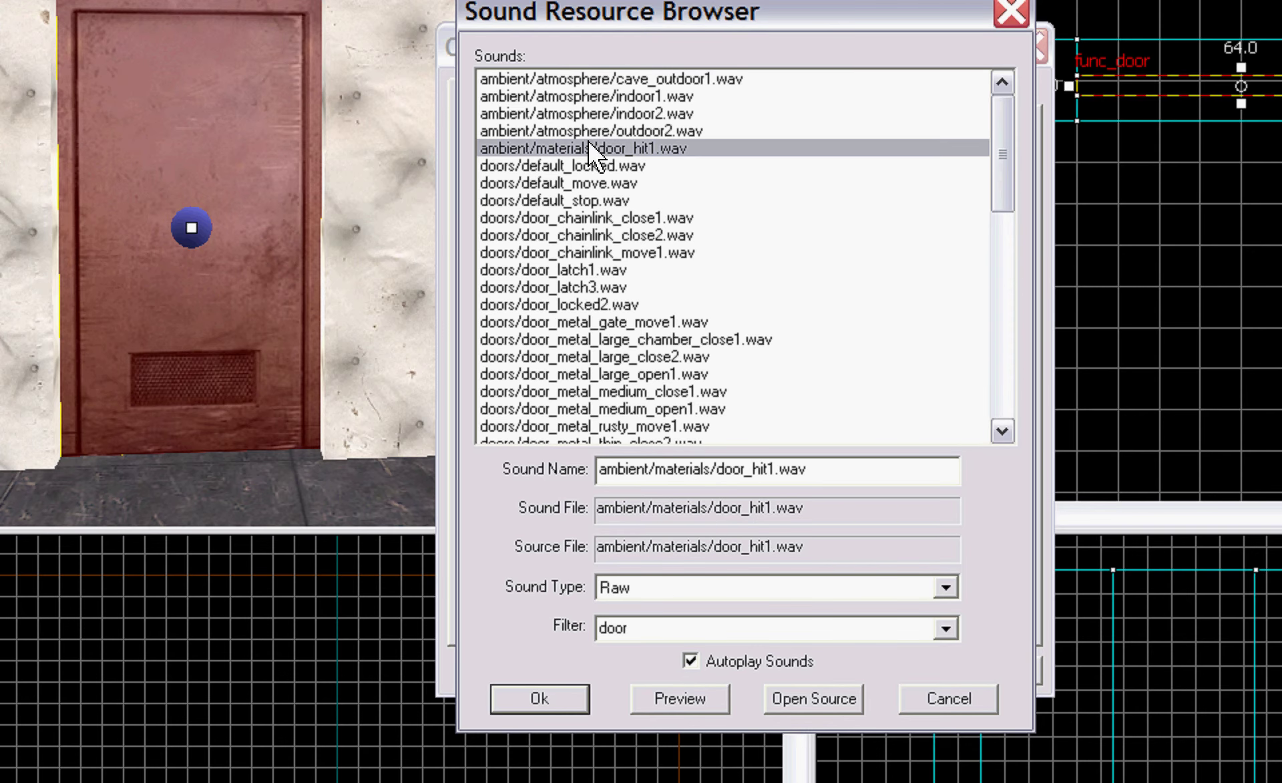
click(576, 694)
double_click(851, 209)
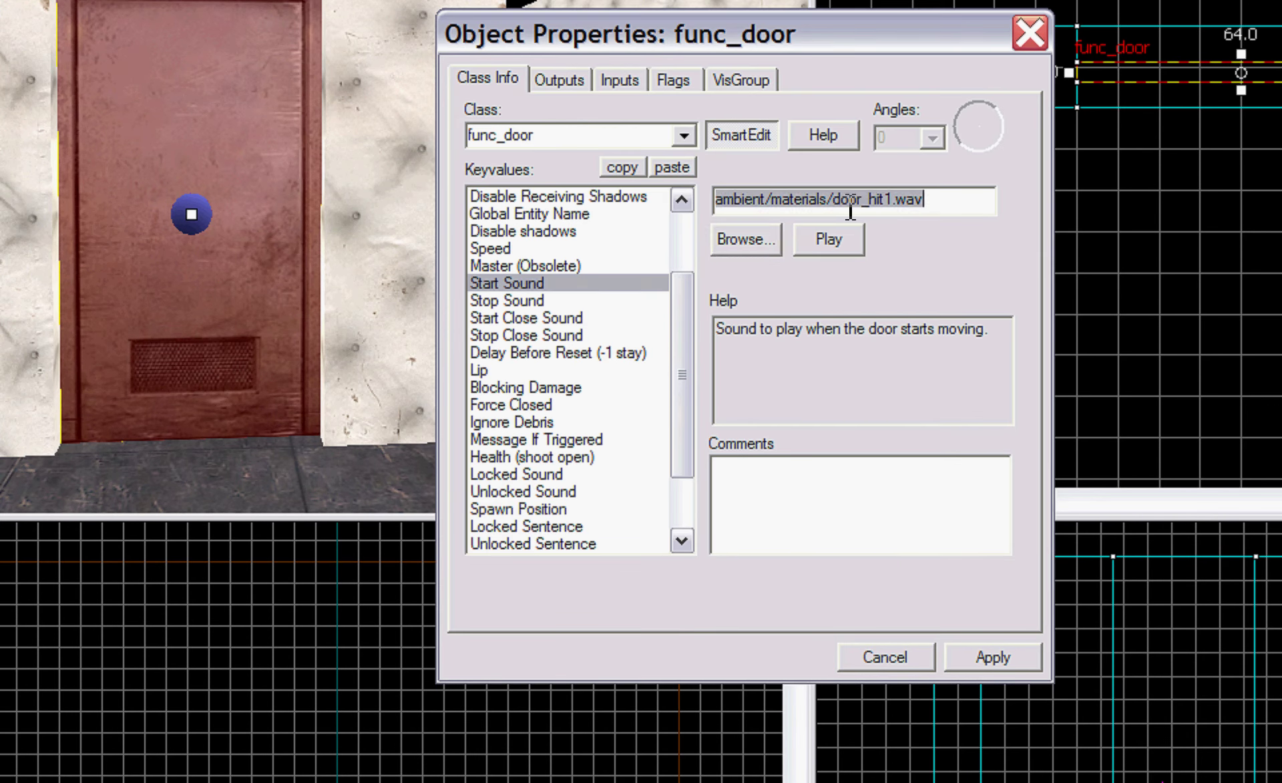
key(BackSpace)
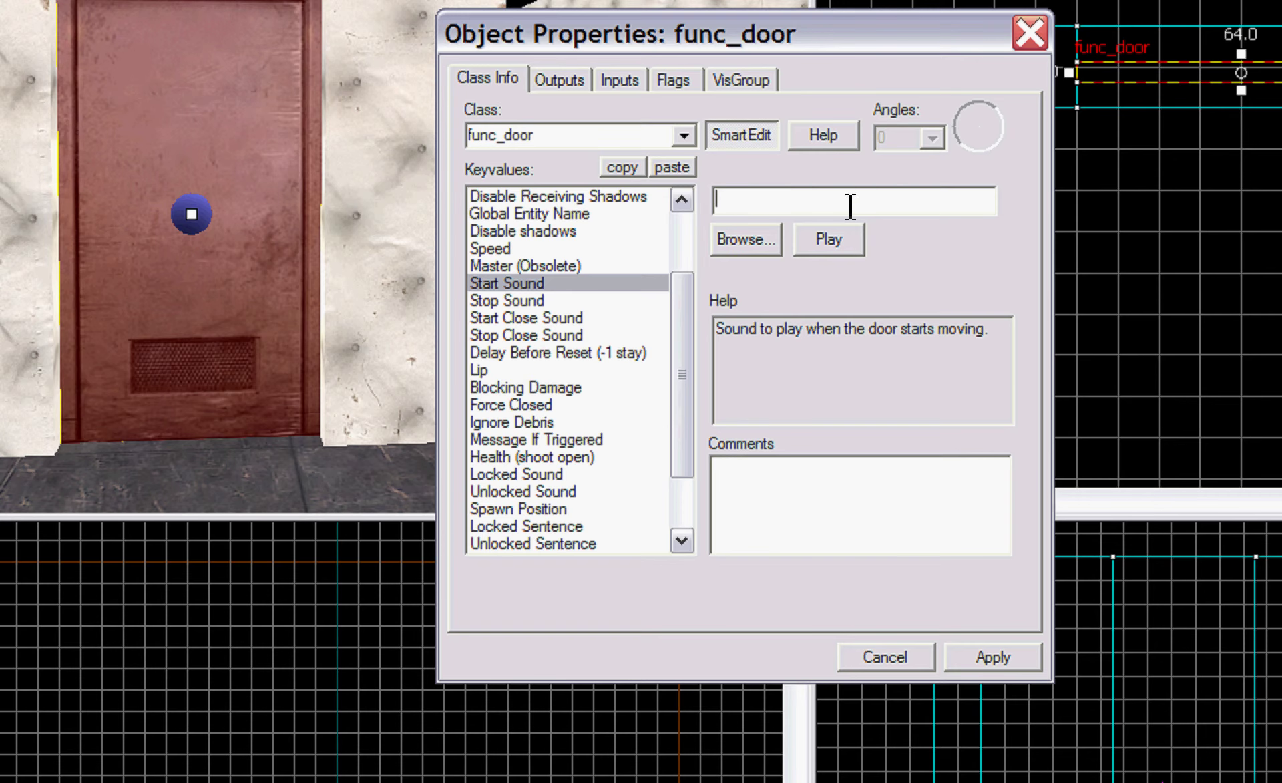
Read the help for the door's Lip property, set Lip to 1 and apply it
click(526, 319)
click(525, 353)
click(522, 371)
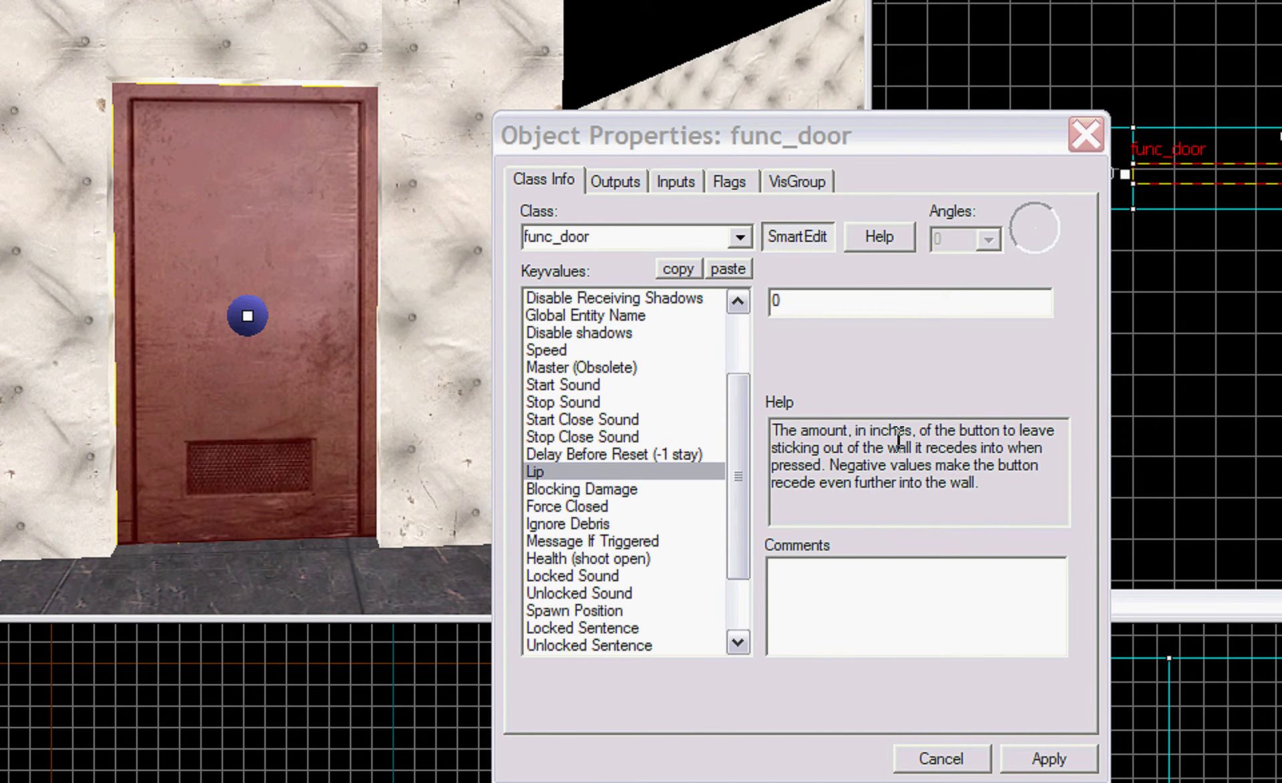
drag(852, 431, 987, 435)
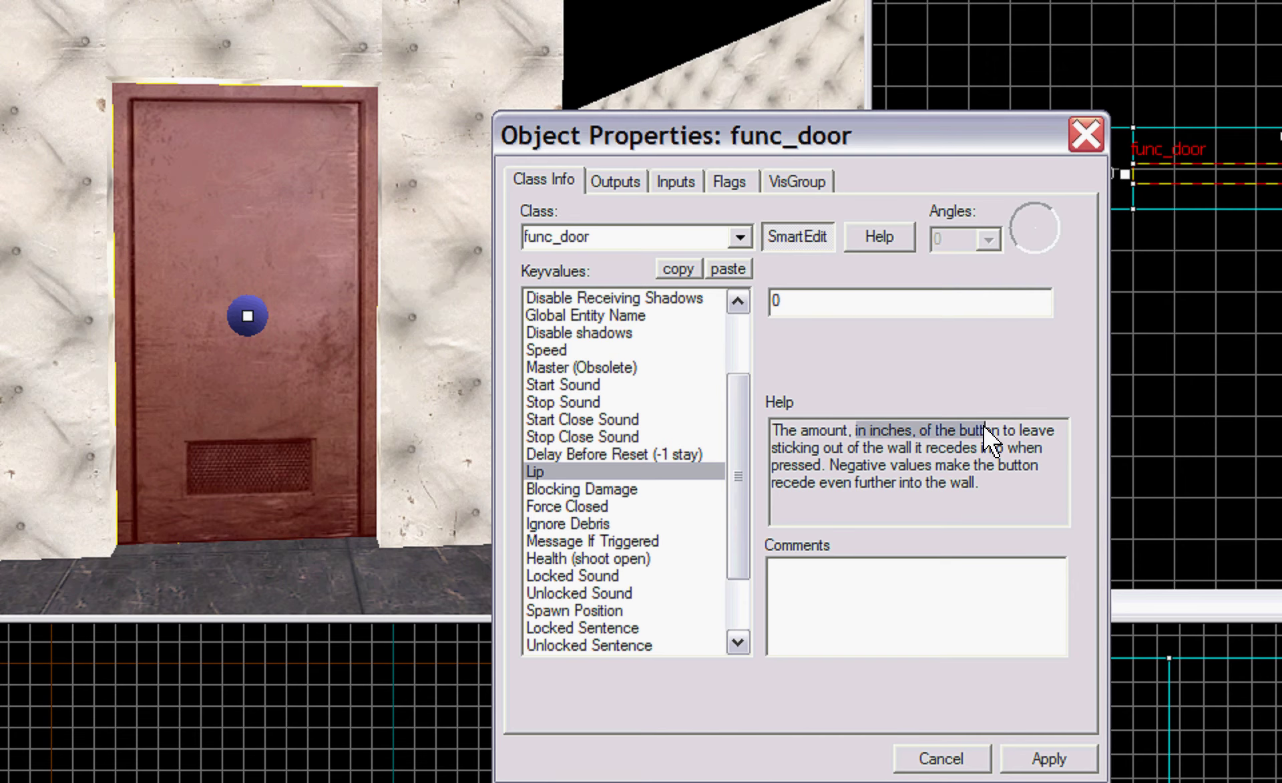
click(972, 465)
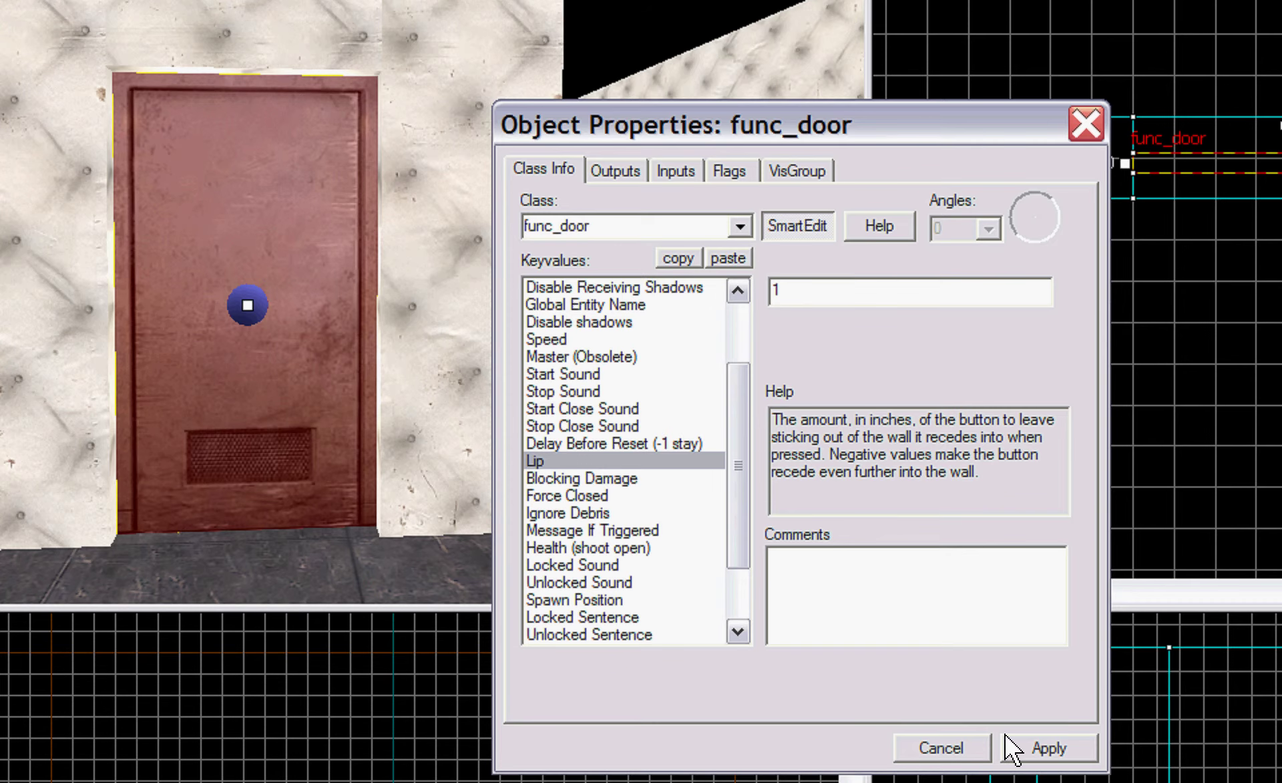
click(1010, 753)
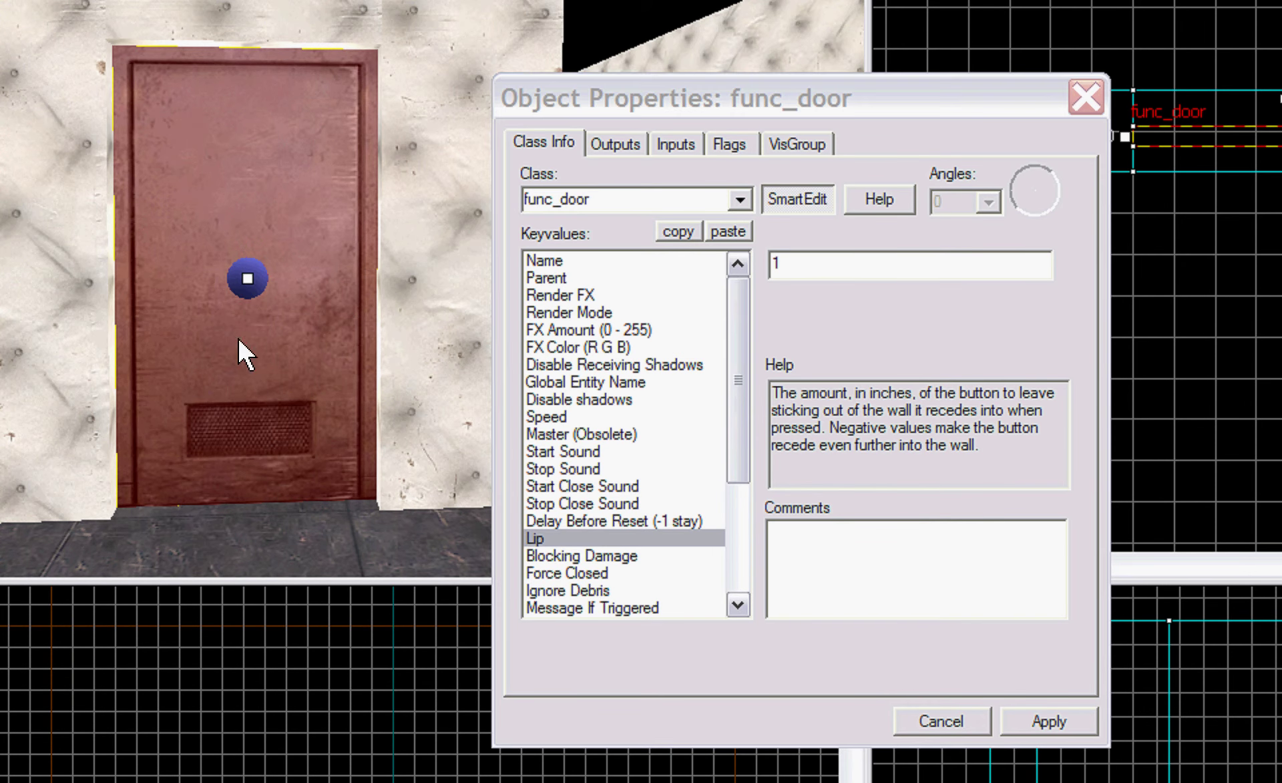
Pick the door in the 3D view and move it upward out of its doorway
key(z)
key(w)
key(s)
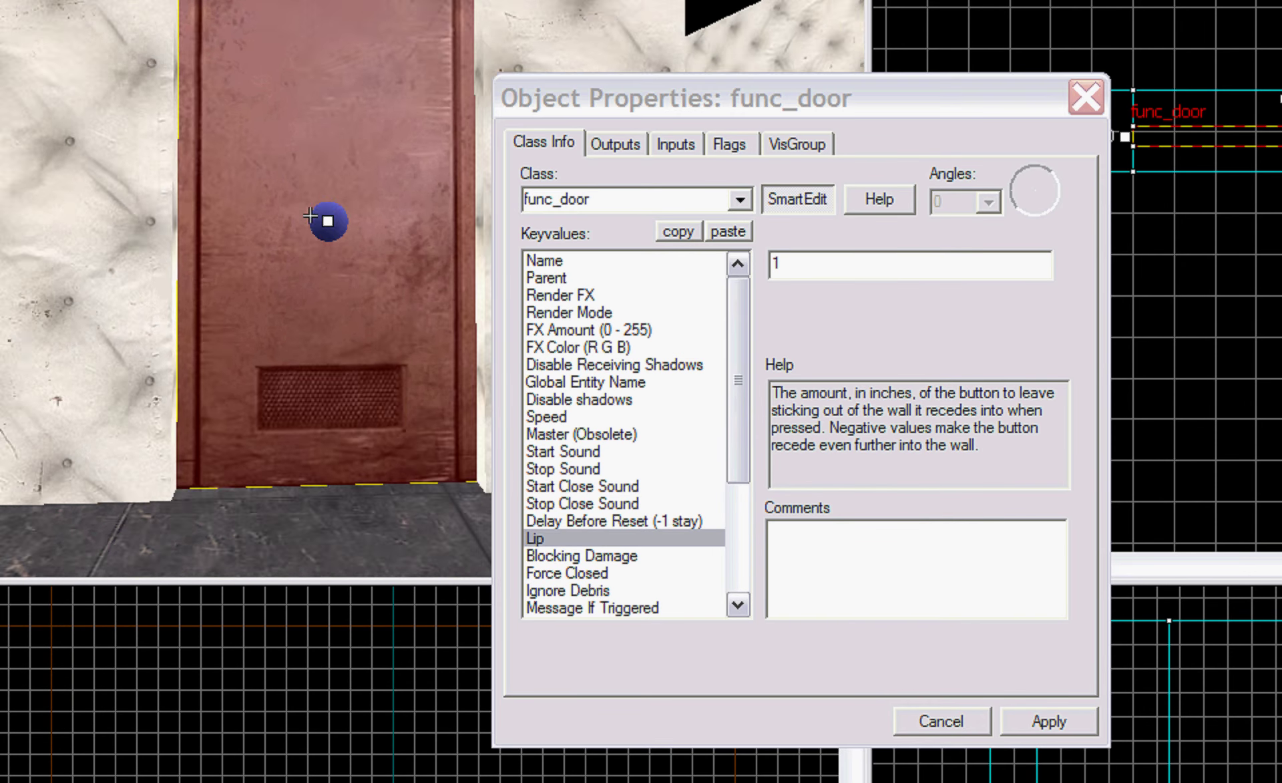
key(w)
key(z)
click(256, 268)
key(s)
key(w)
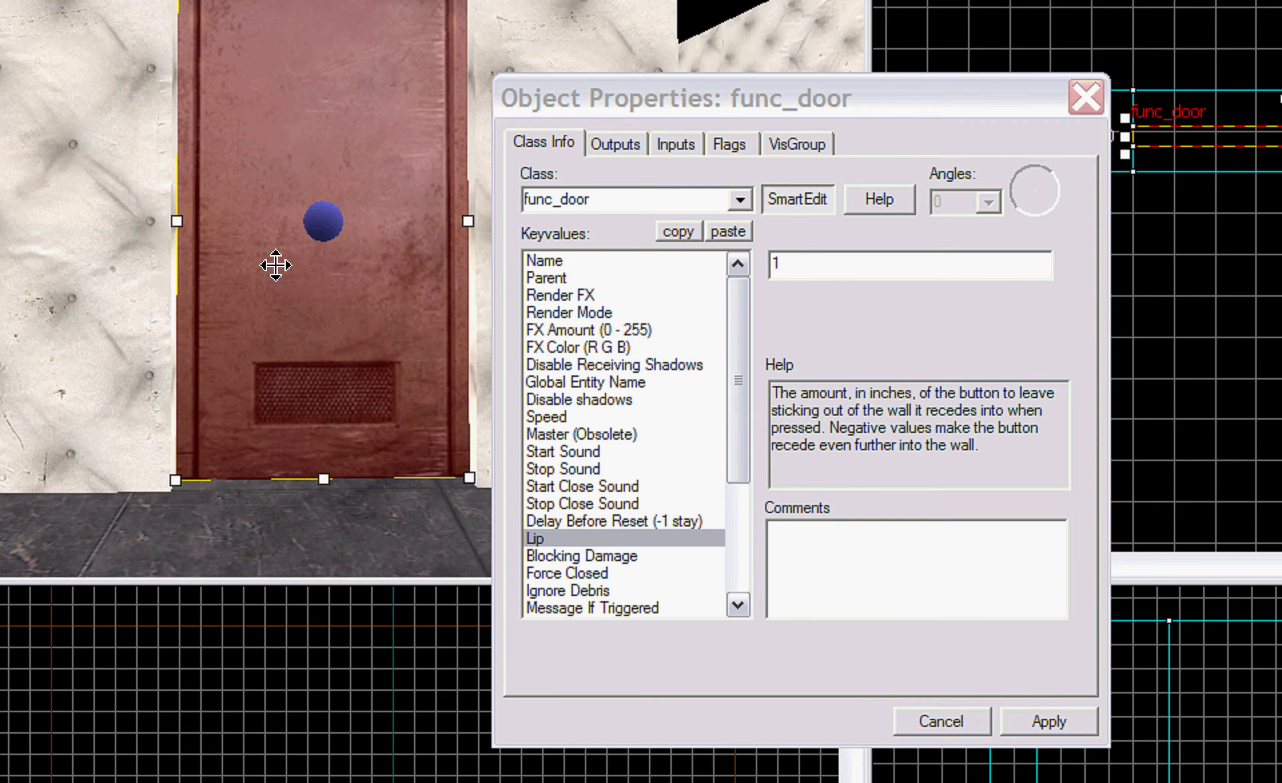
drag(299, 337, 304, 45)
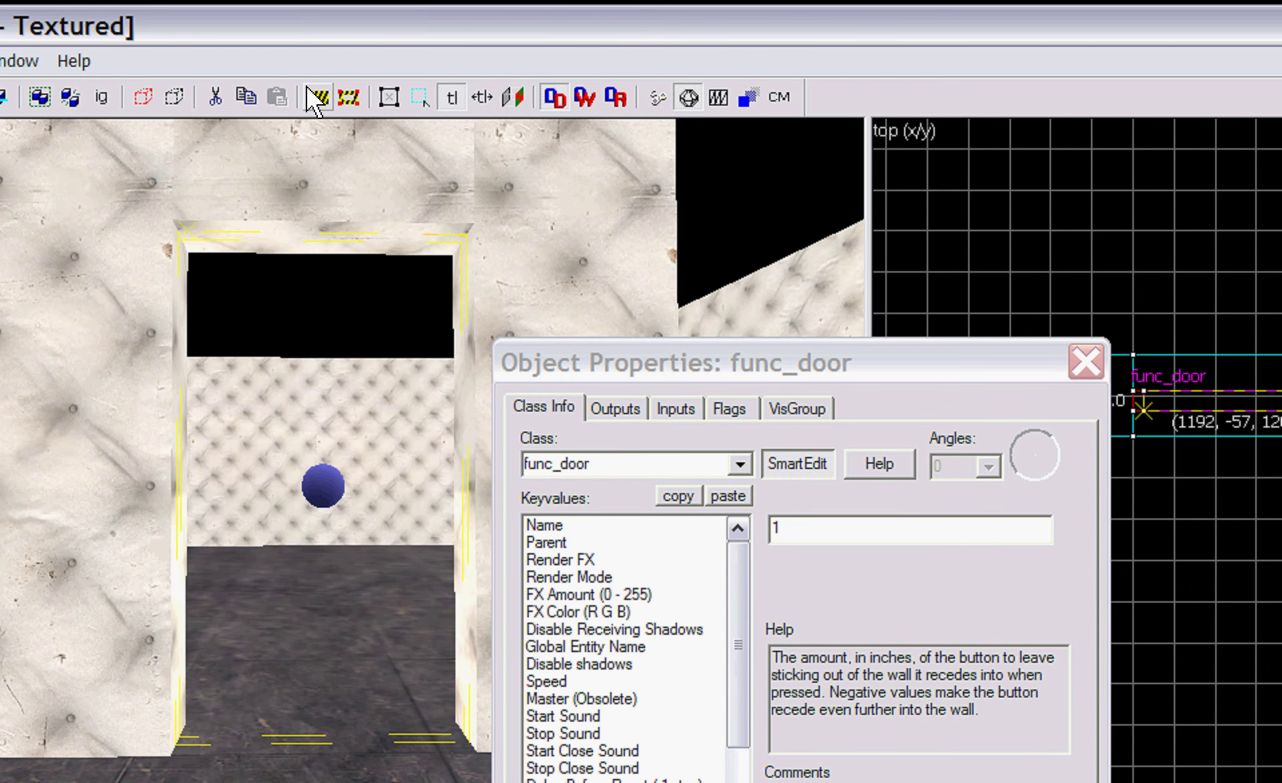
Turn on the cordon and look around the room in the 3D view
click(308, 88)
click(307, 88)
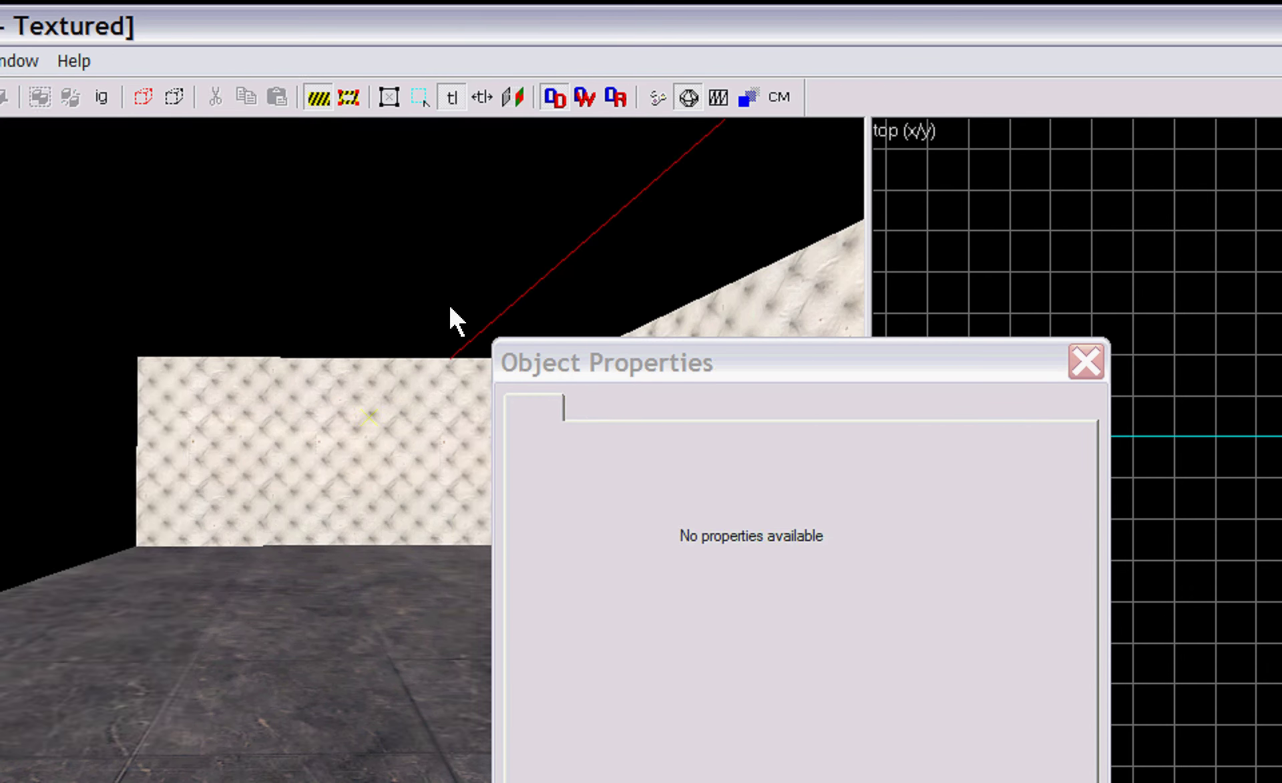
key(z)
key(w)
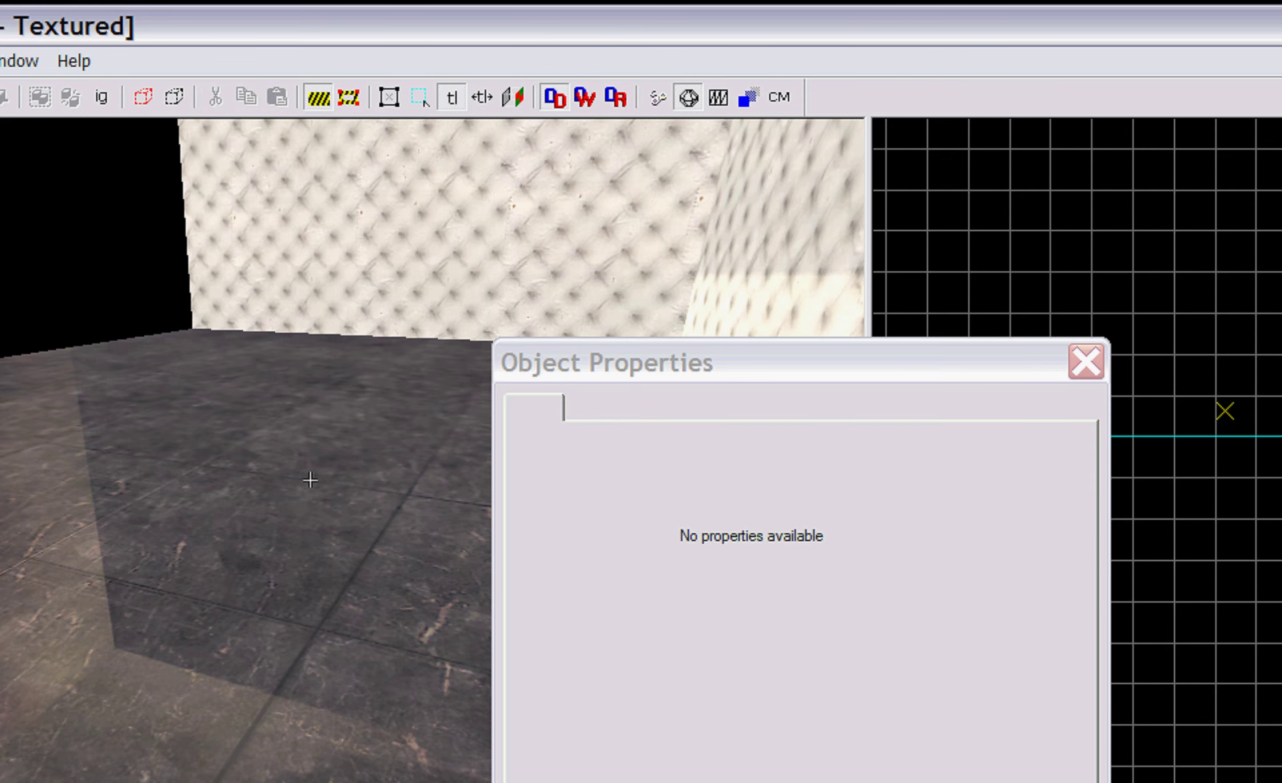
Inspect the cordoned room from inside and from above, and turn the cordon off
key(s)
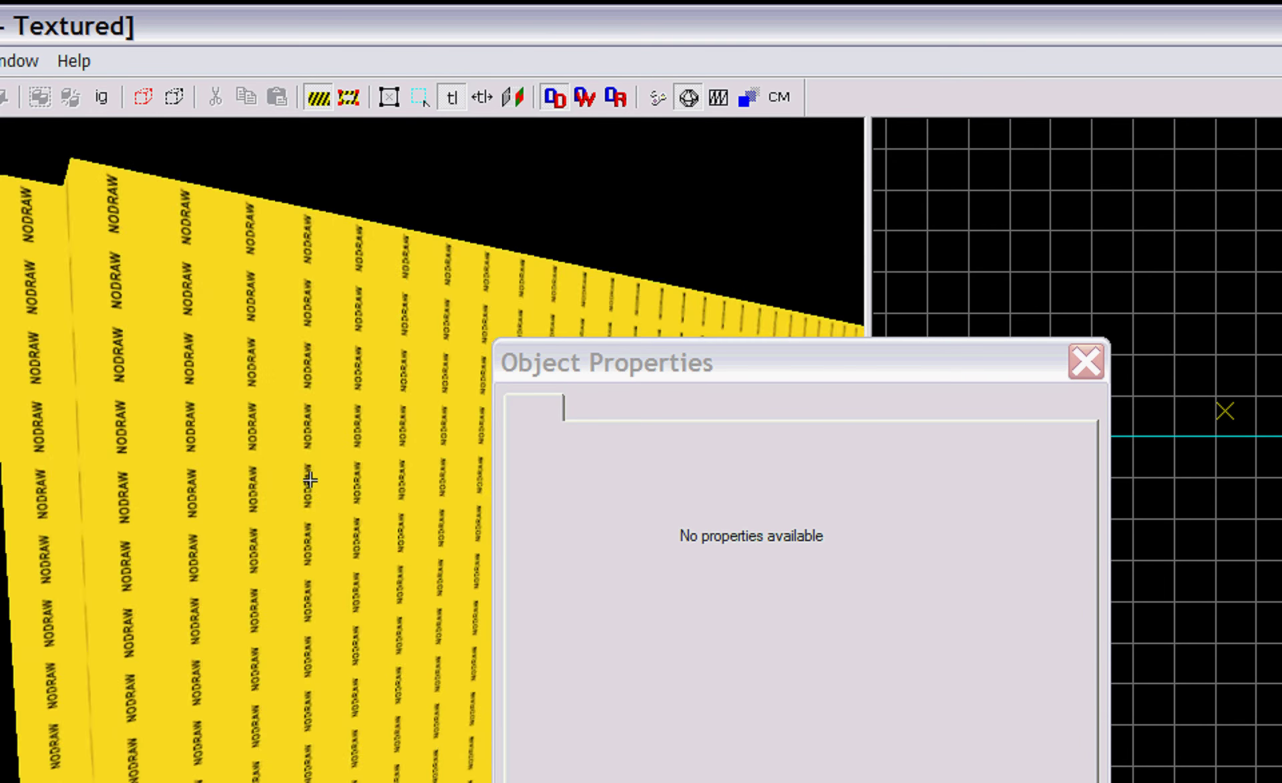
key(z)
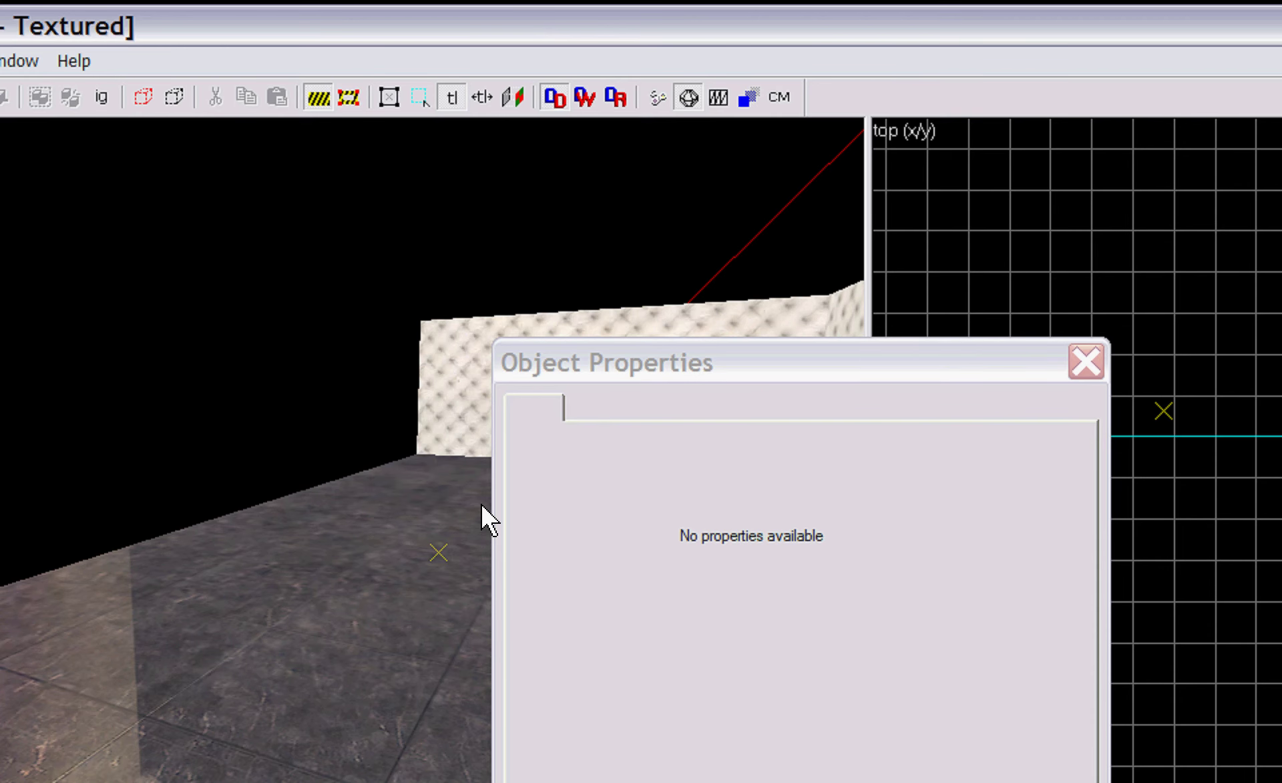
click(477, 505)
click(391, 514)
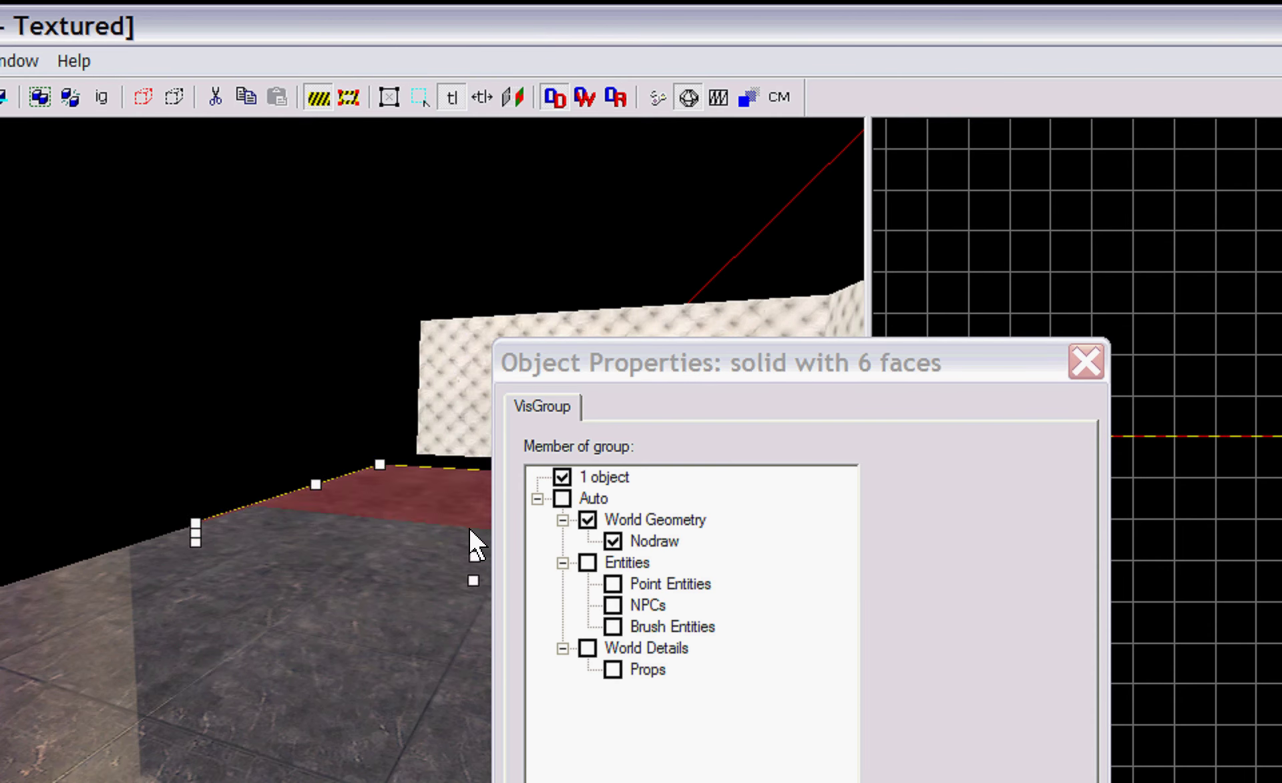
key(Escape)
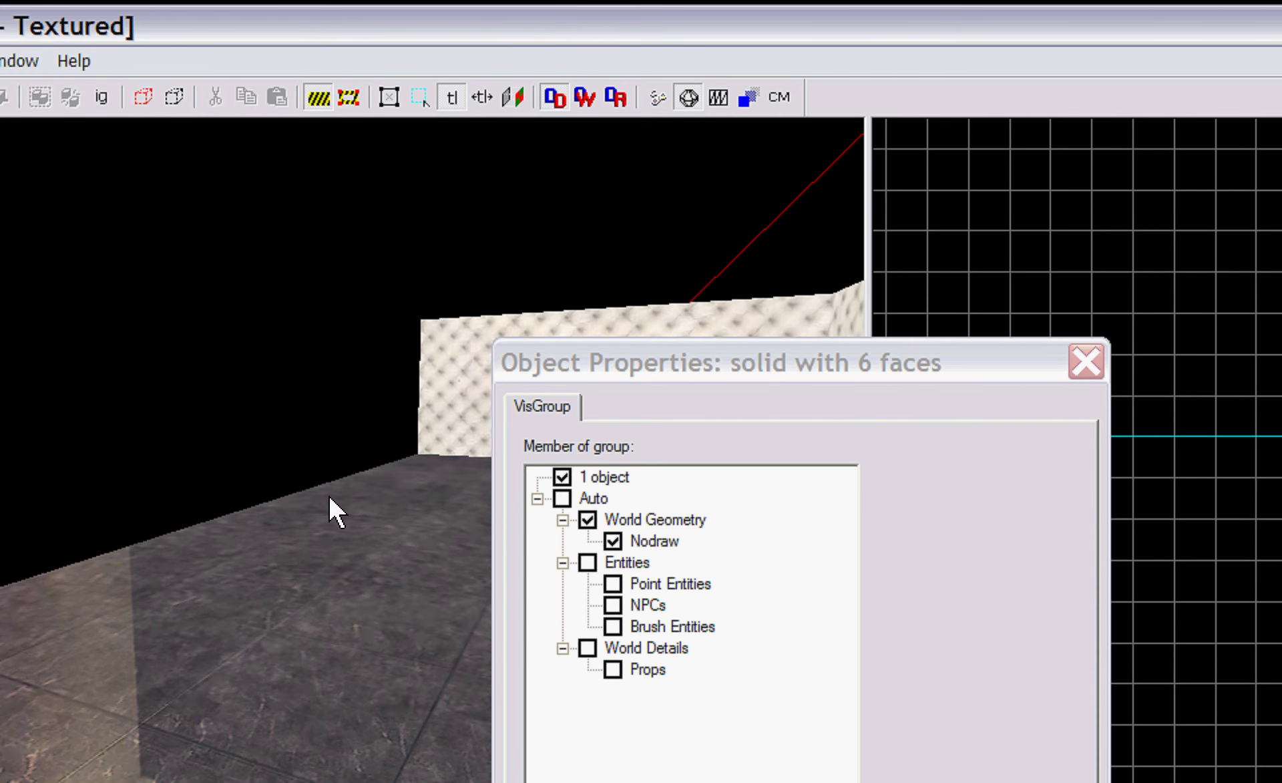
key(z)
key(s)
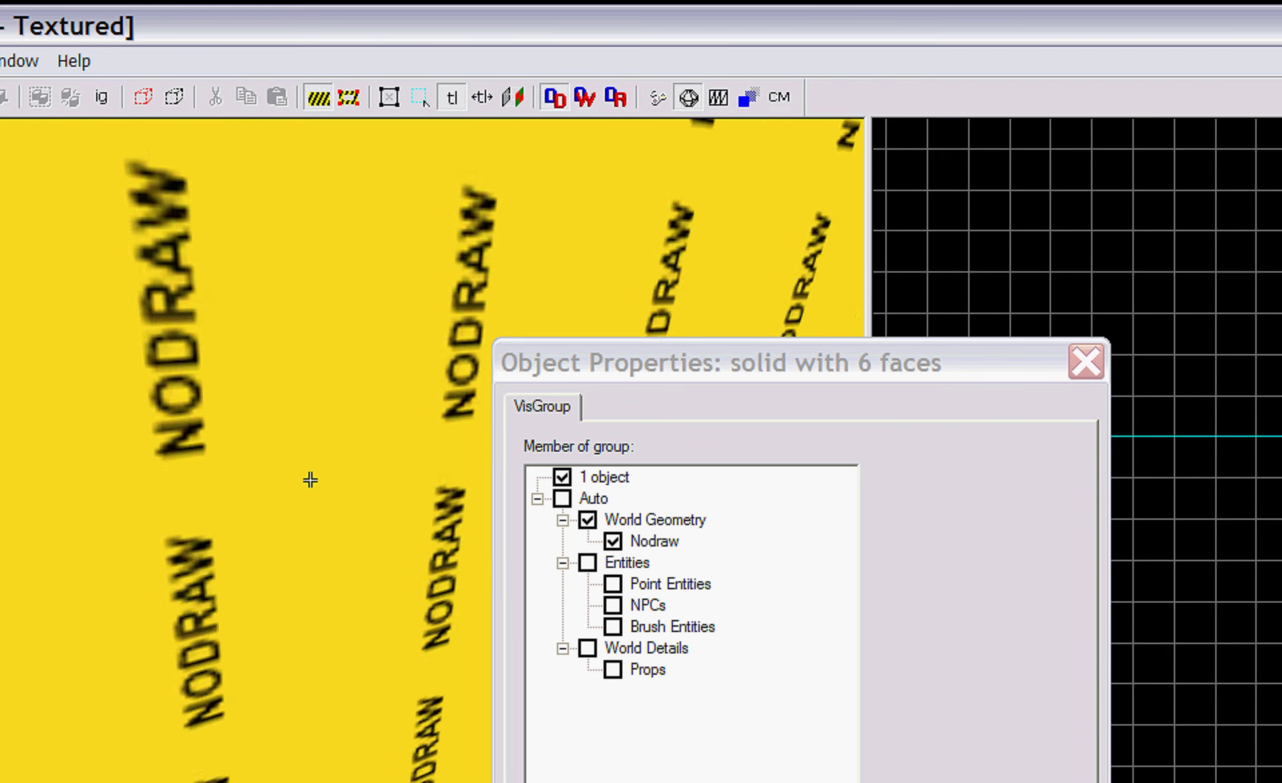
key(w)
key(s)
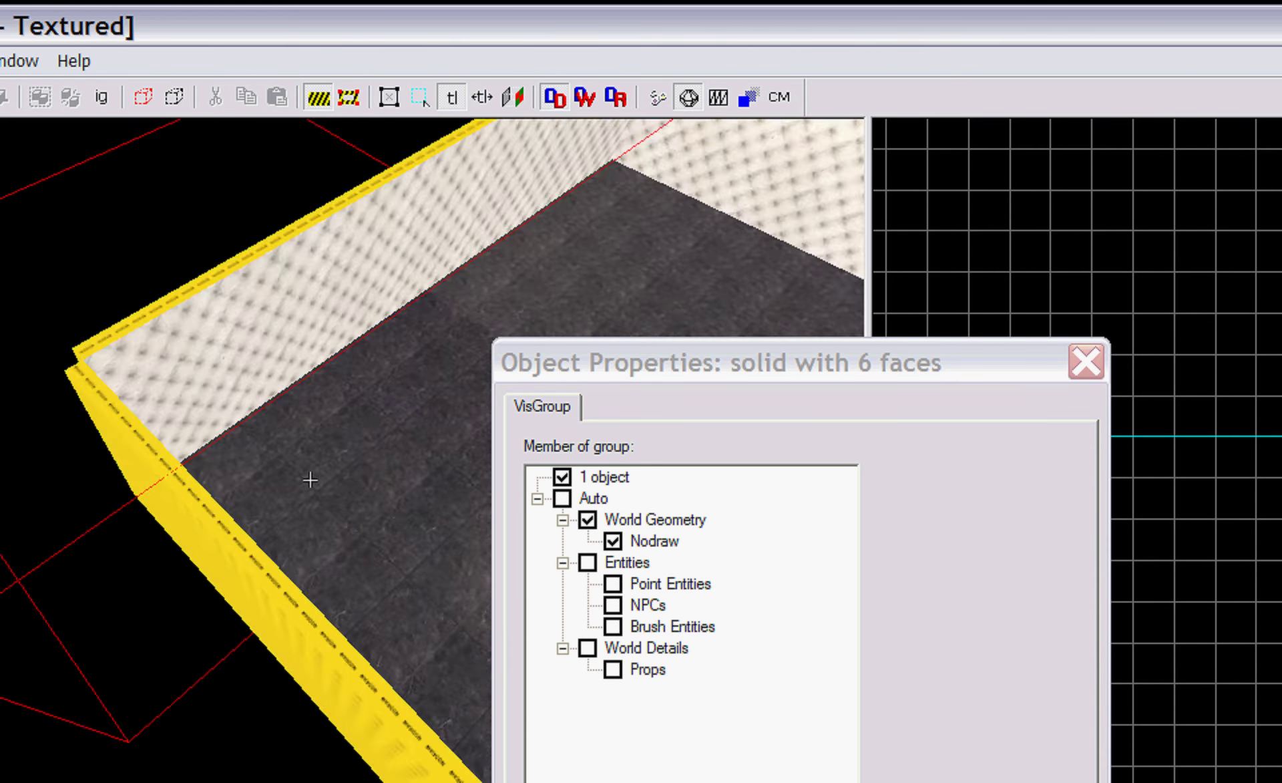
key(z)
click(315, 92)
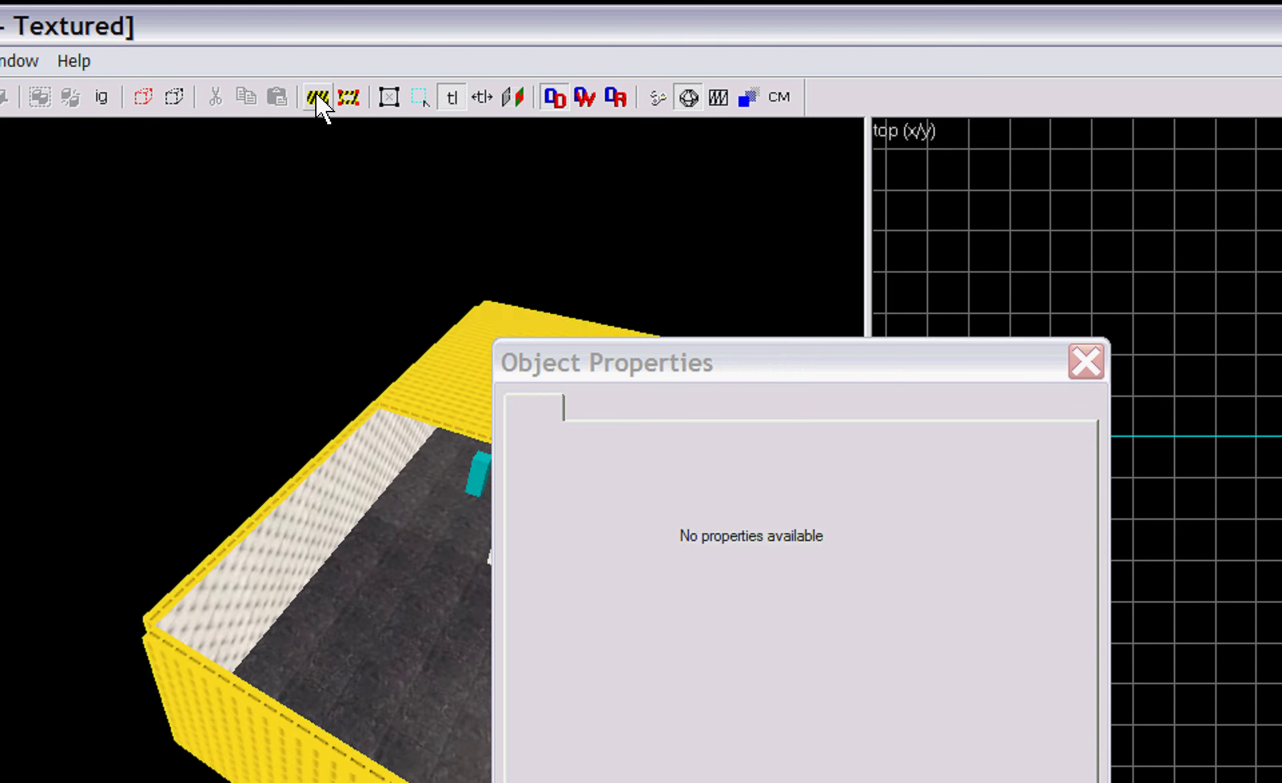
Select the metal func_door and move it upward out of its doorway, viewing its raised position from below
key(z)
key(w)
key(w)
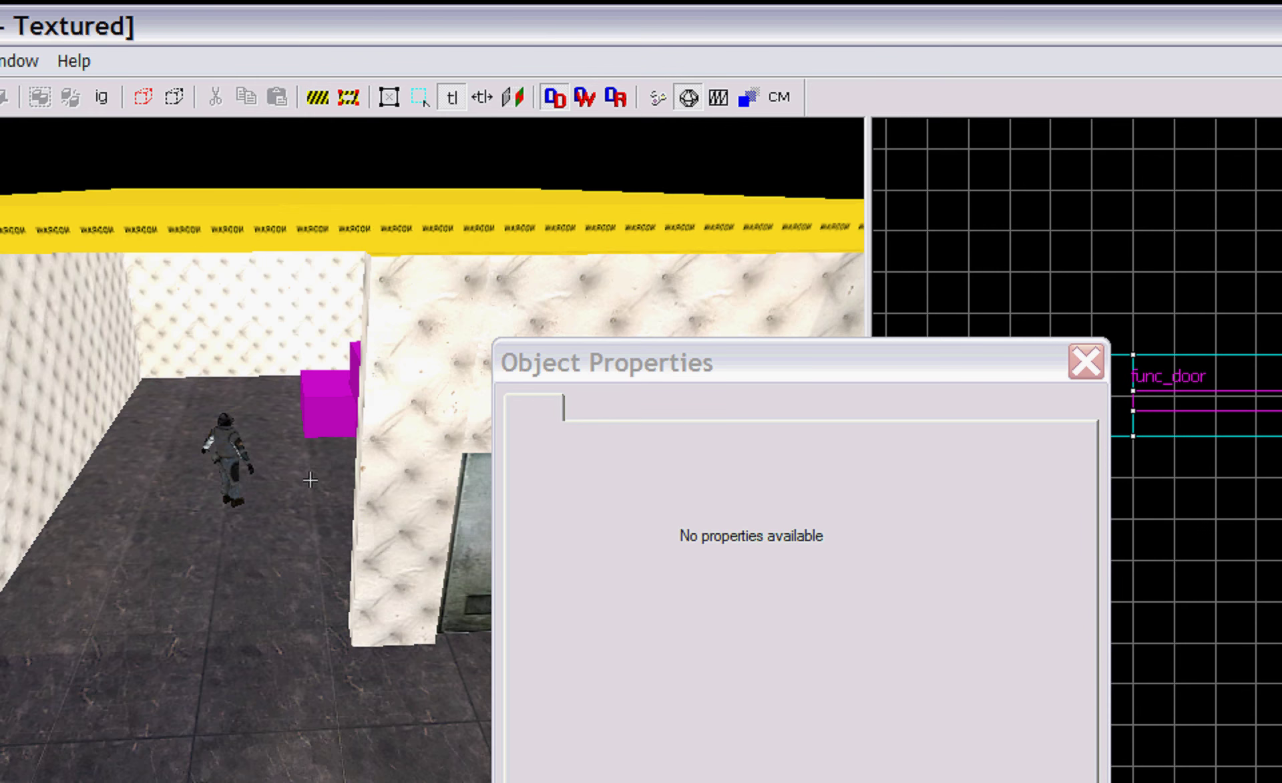
key(w)
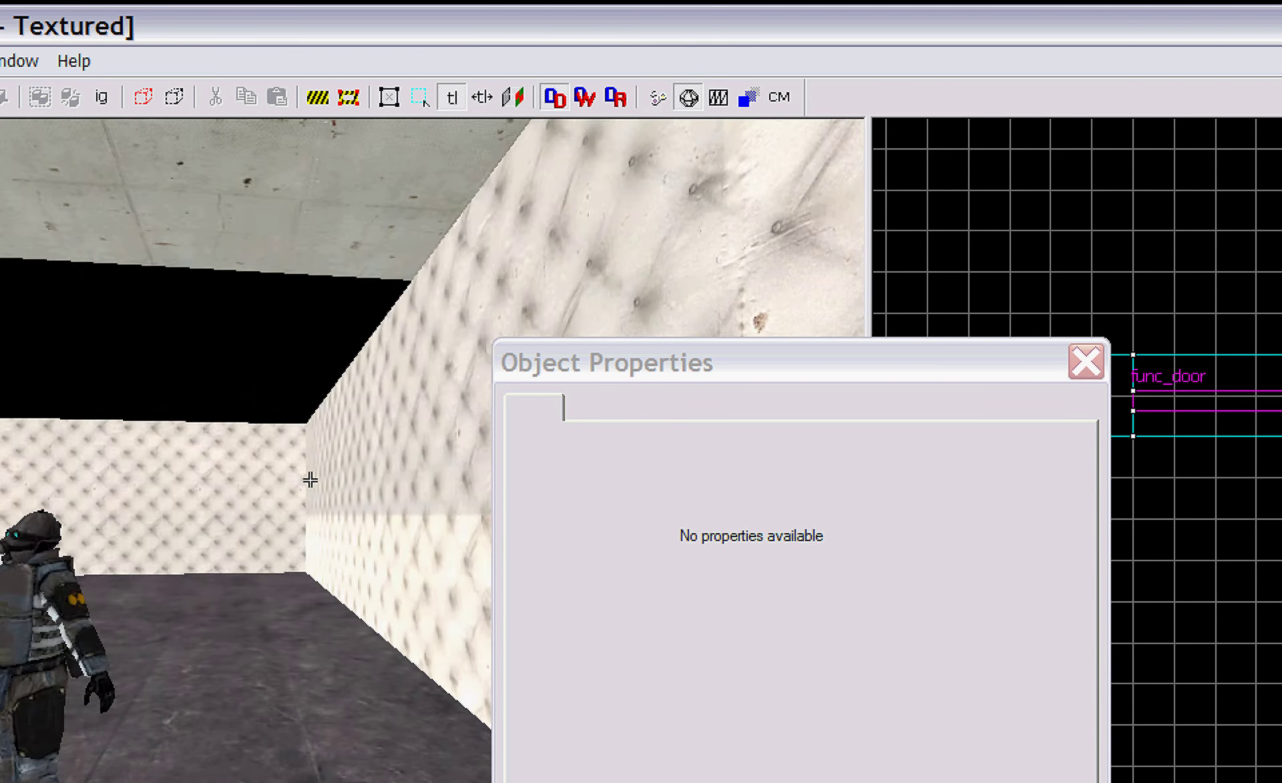
key(s)
key(z)
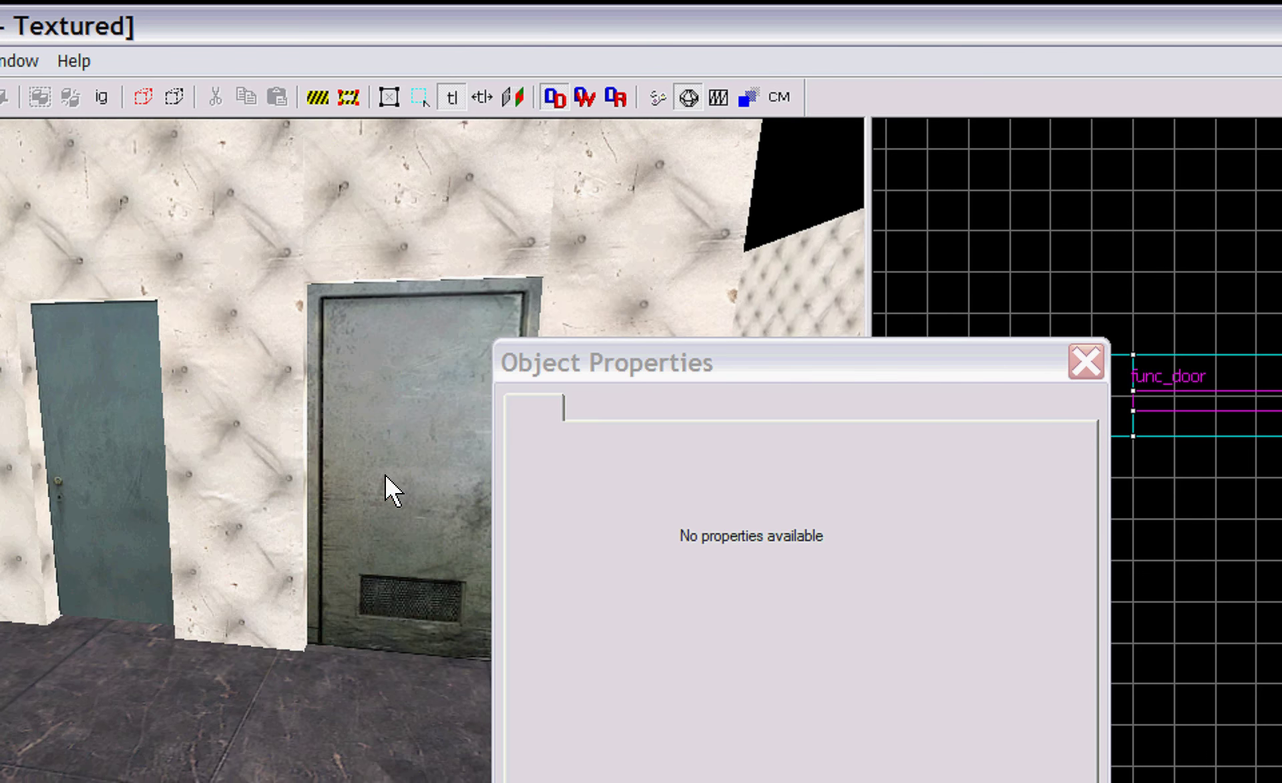
click(385, 473)
key(z)
key(w)
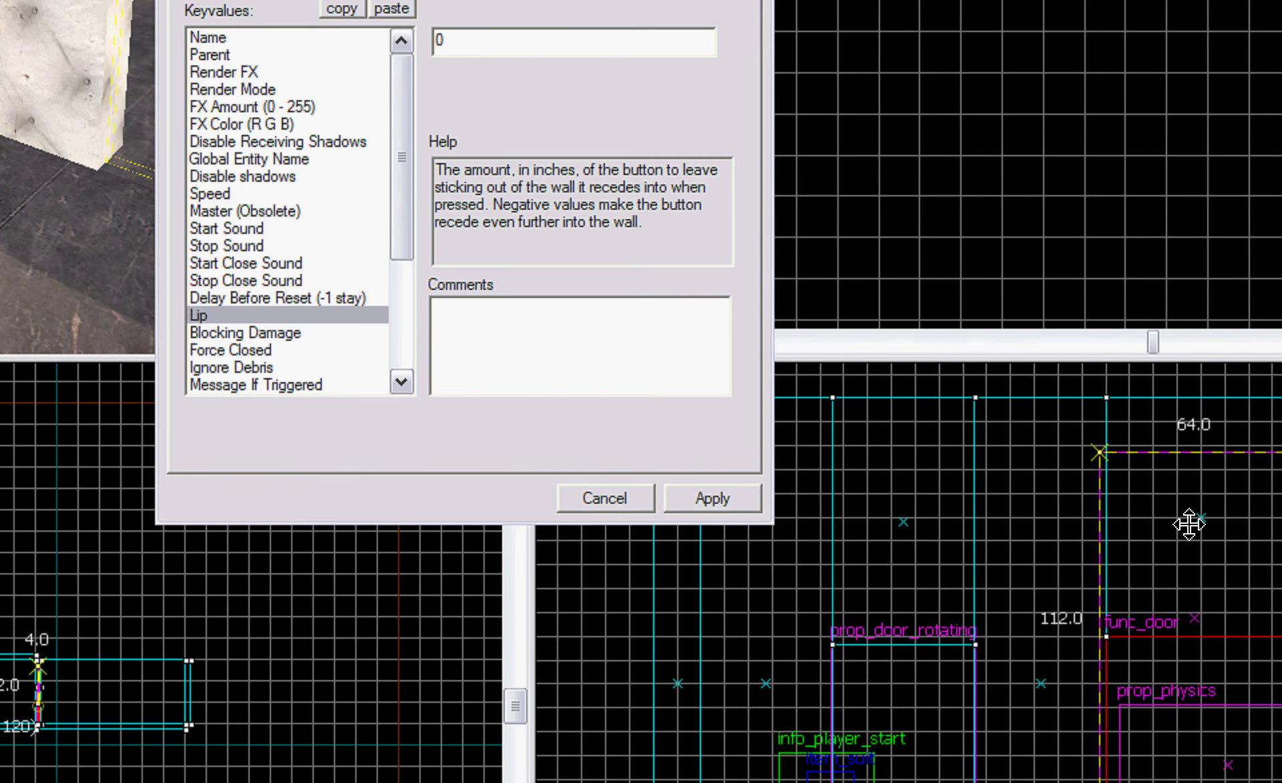
drag(1189, 525, 1145, 382)
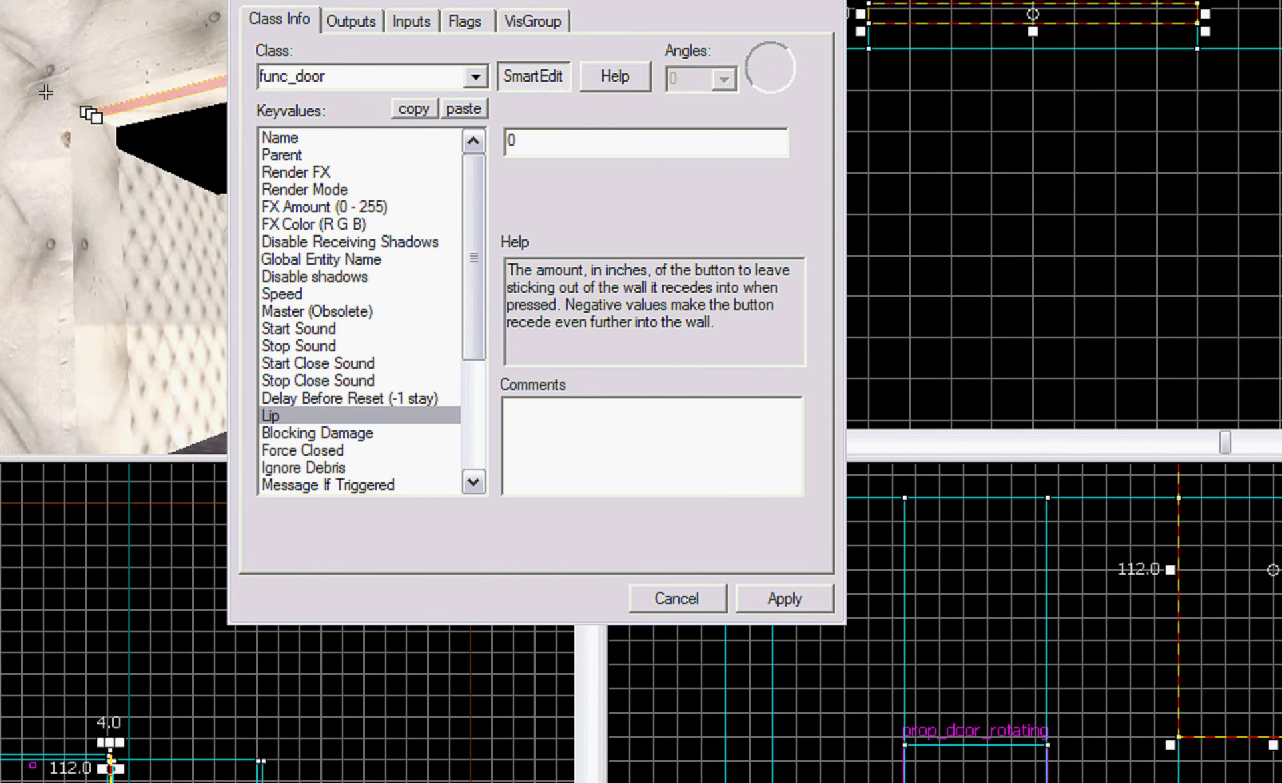
key(s)
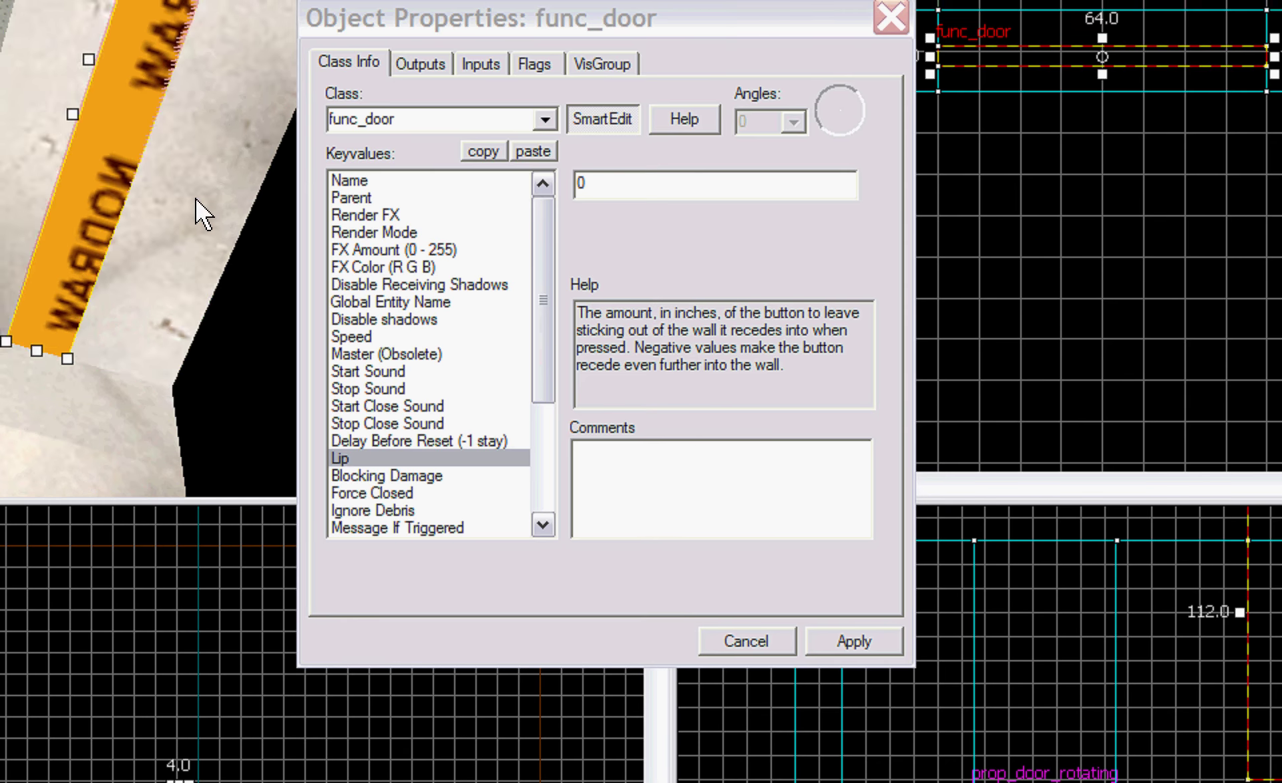
Check the wall brush above the doorway, and reselect the door to return it to its doorway
click(128, 193)
key(z)
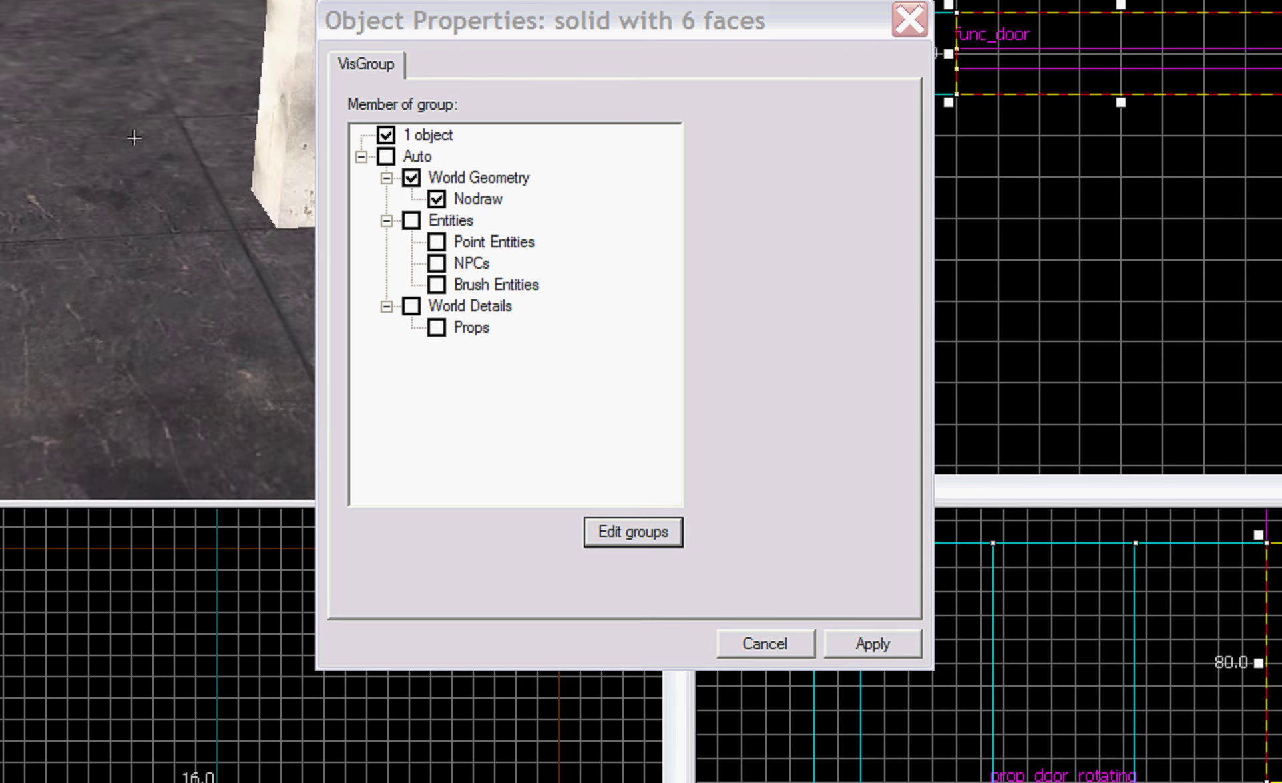
key(z)
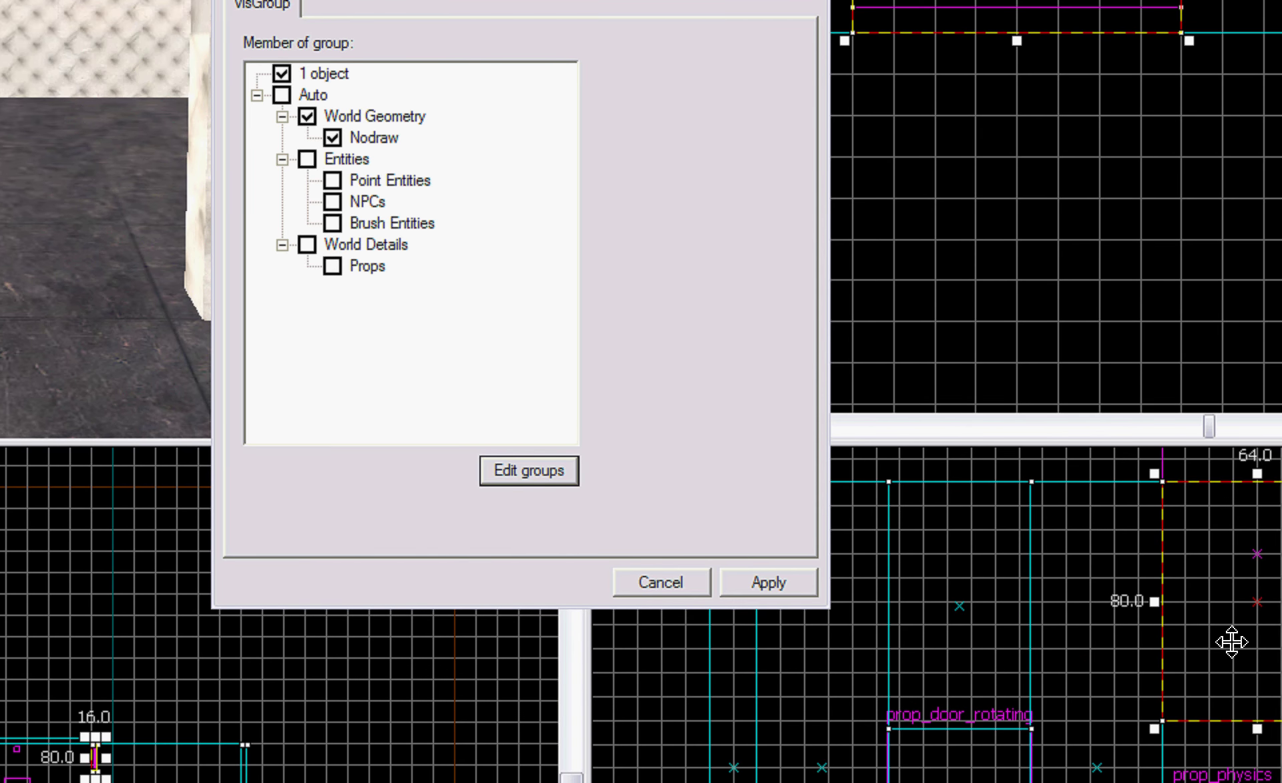
key(Escape)
click(1182, 641)
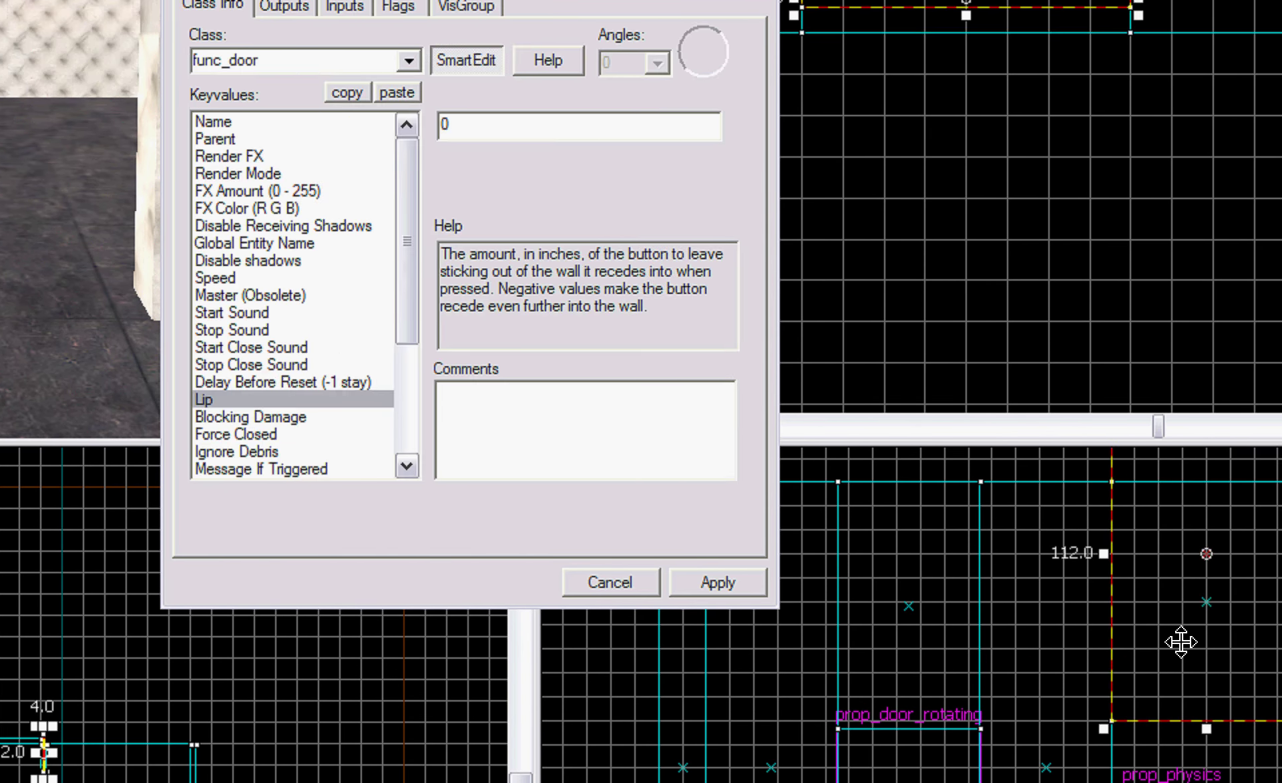
key(w)
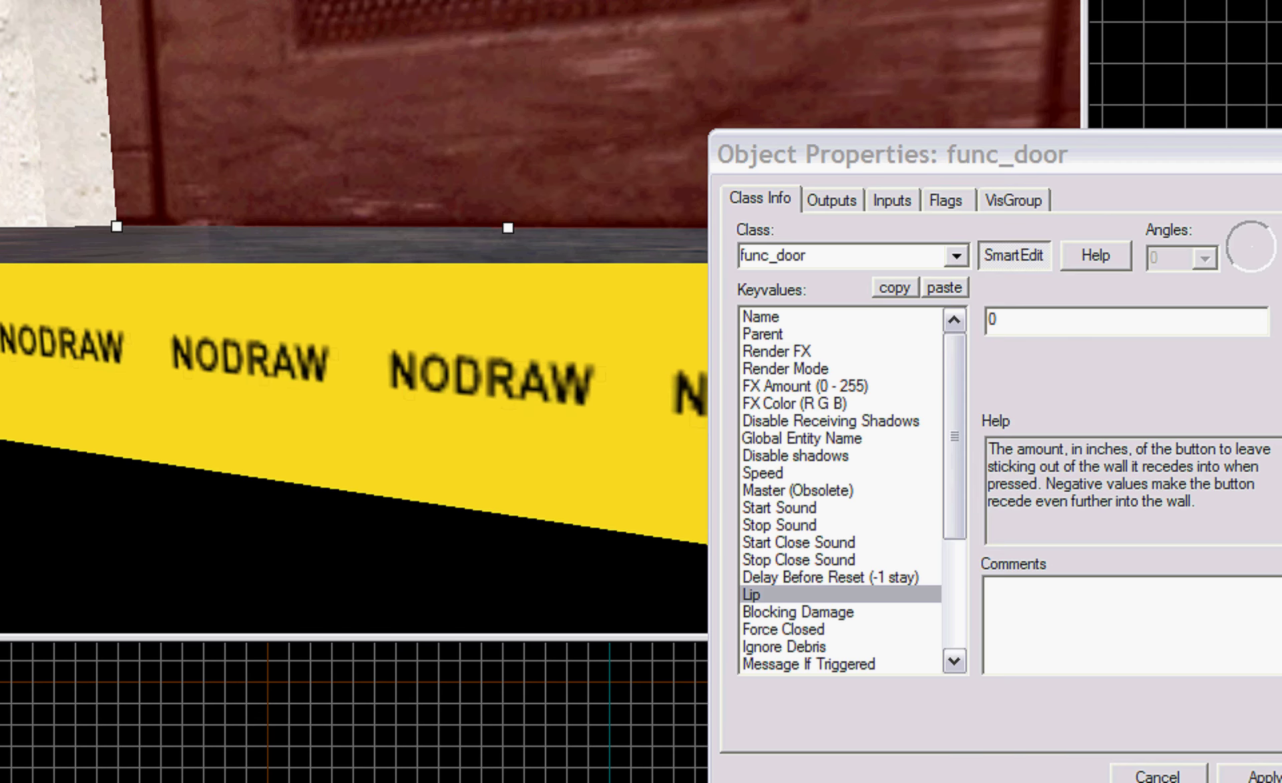
Pick the door's front face for texture editing and examine the door and doorway from several angles
click(26, 210)
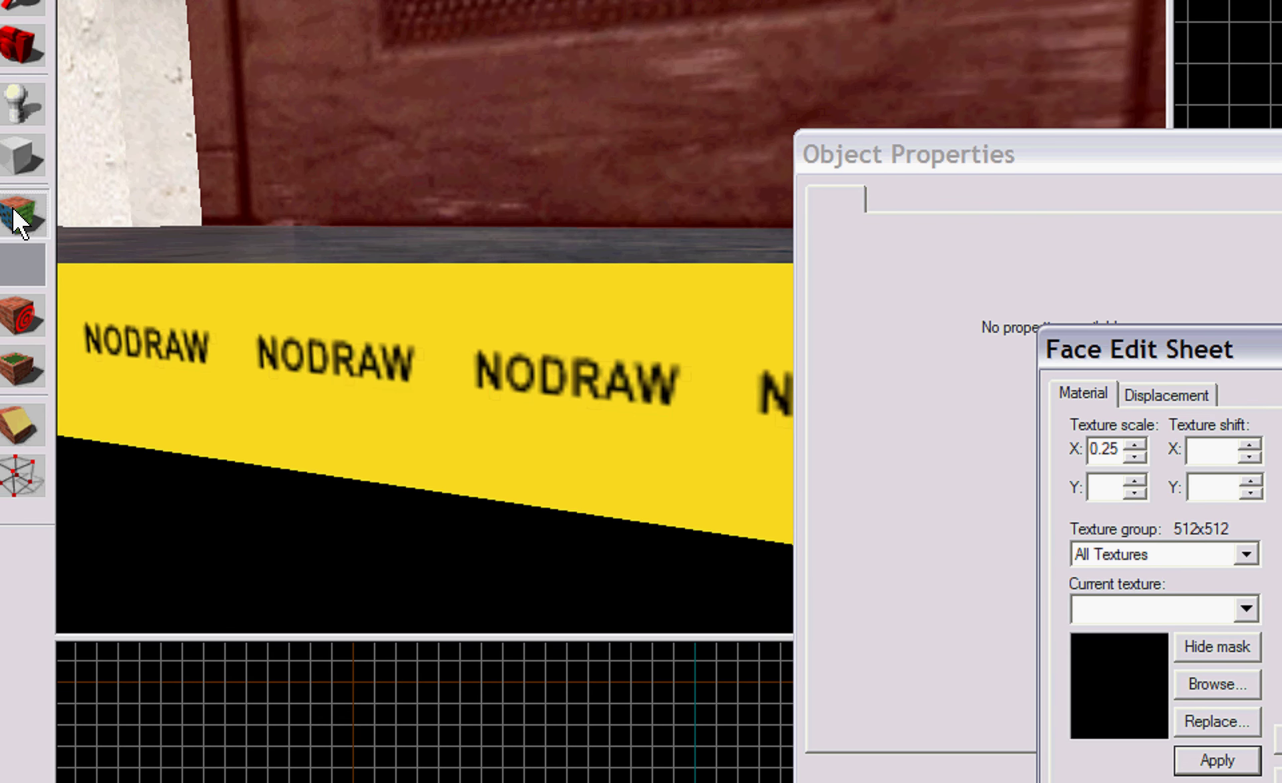
click(387, 158)
key(w)
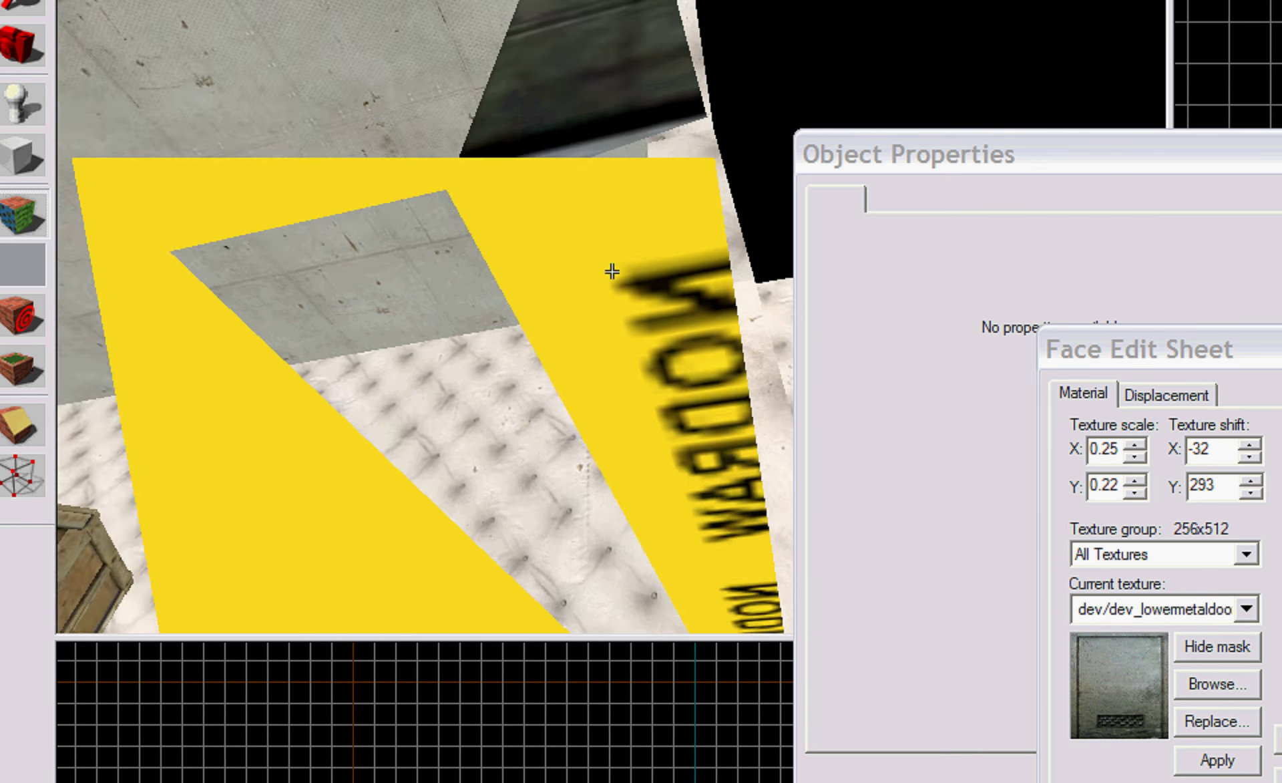
key(z)
right_click(616, 339)
key(s)
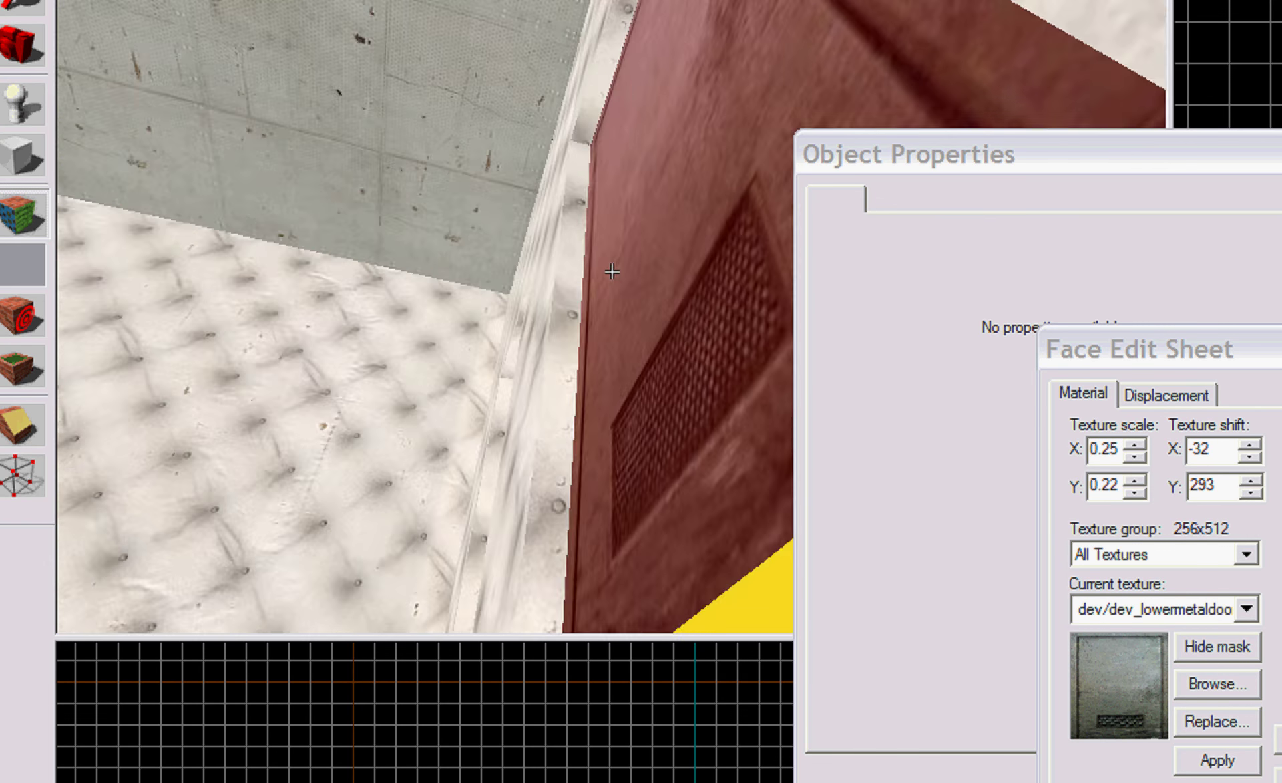
key(w)
key(z)
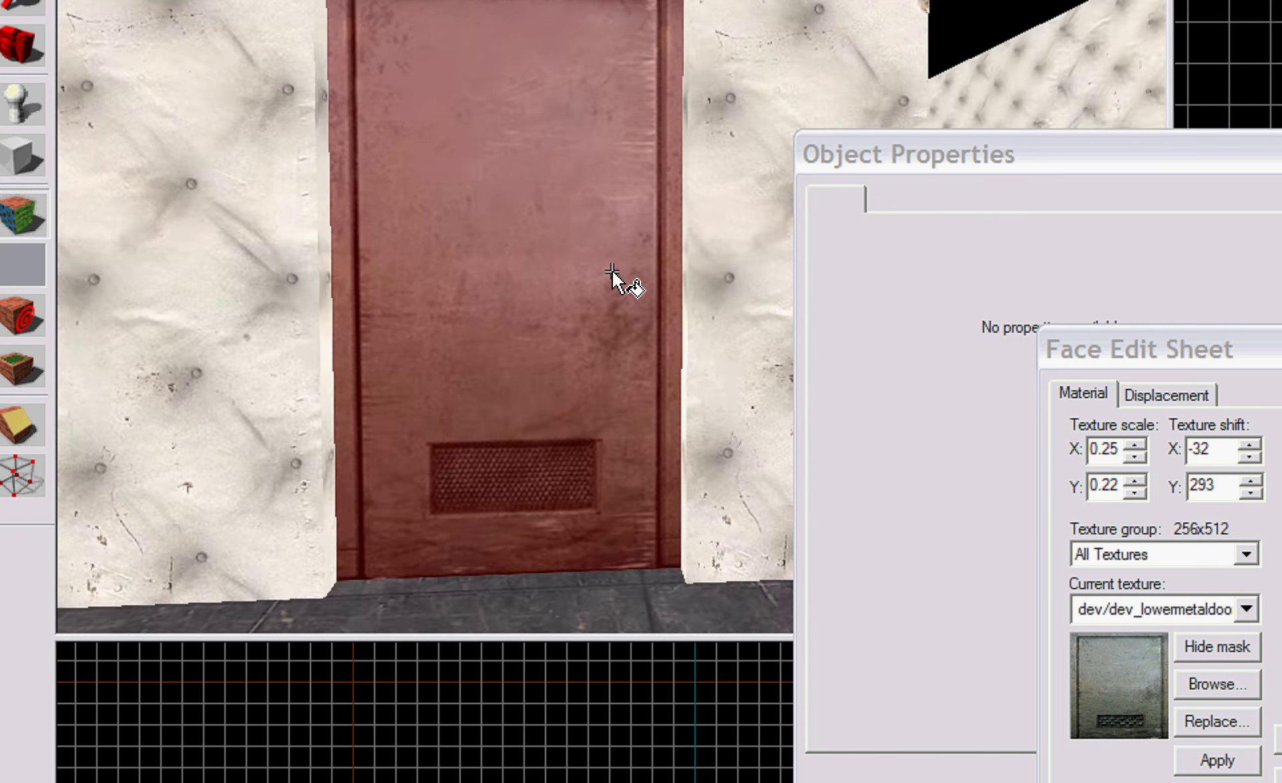
Reselect the func_door as an object and set its Lip property to 1
key(shift+s)
click(529, 245)
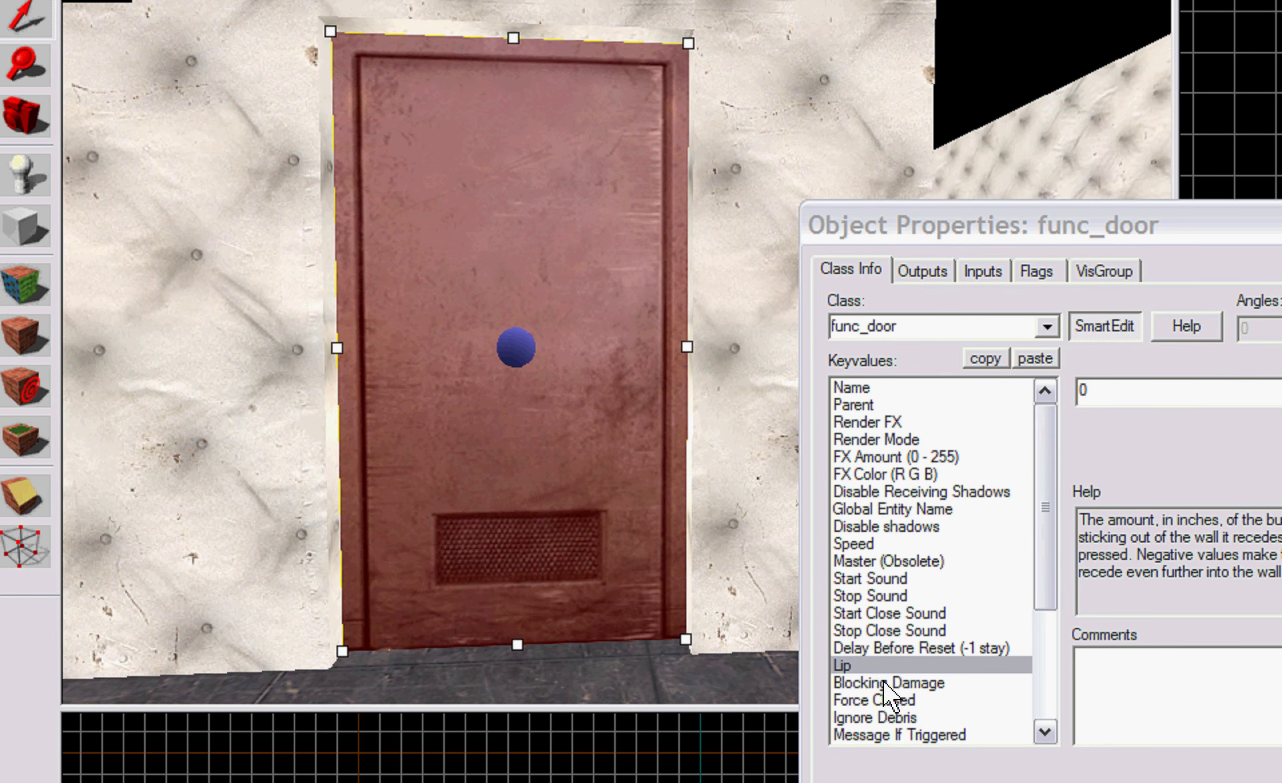
click(1119, 386)
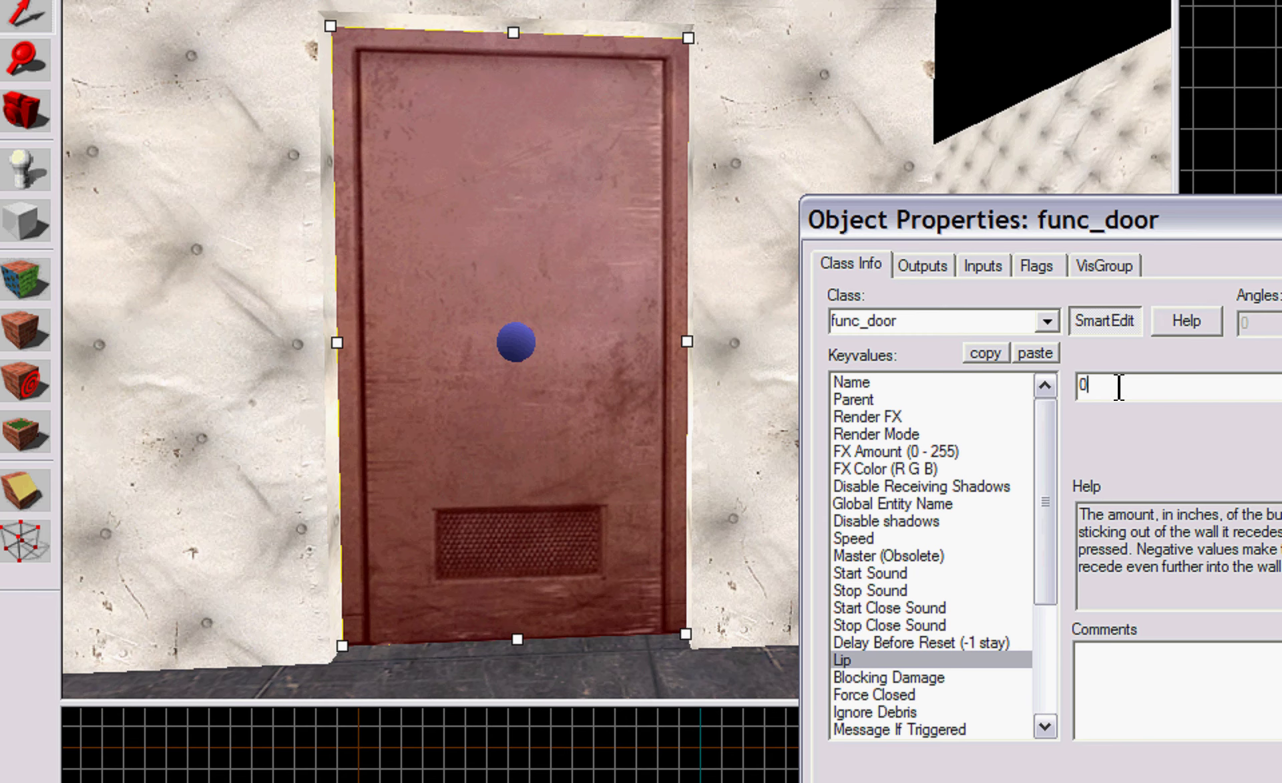
key(BackSpace)
text(10)
key(BackSpace)
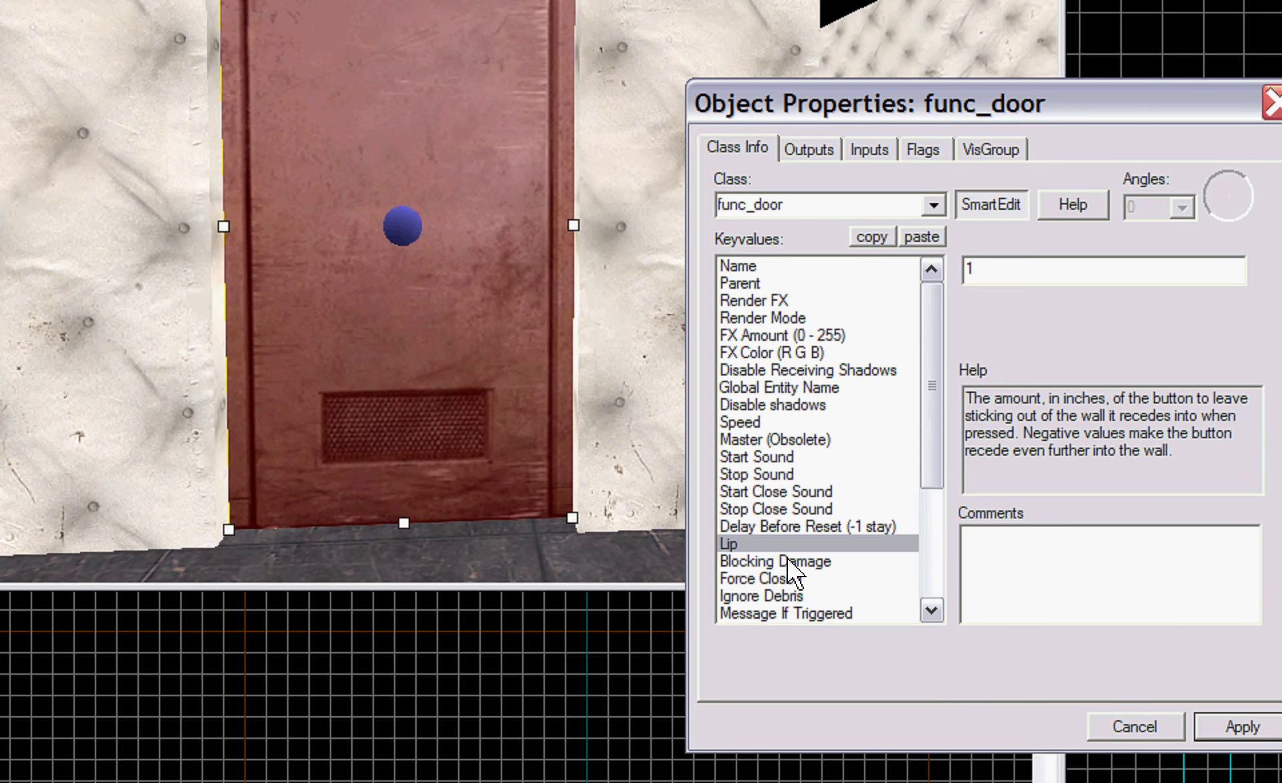
Review the door's Blocking Damage, Force Closed, Ignore Debris and Message If Triggered properties
click(835, 614)
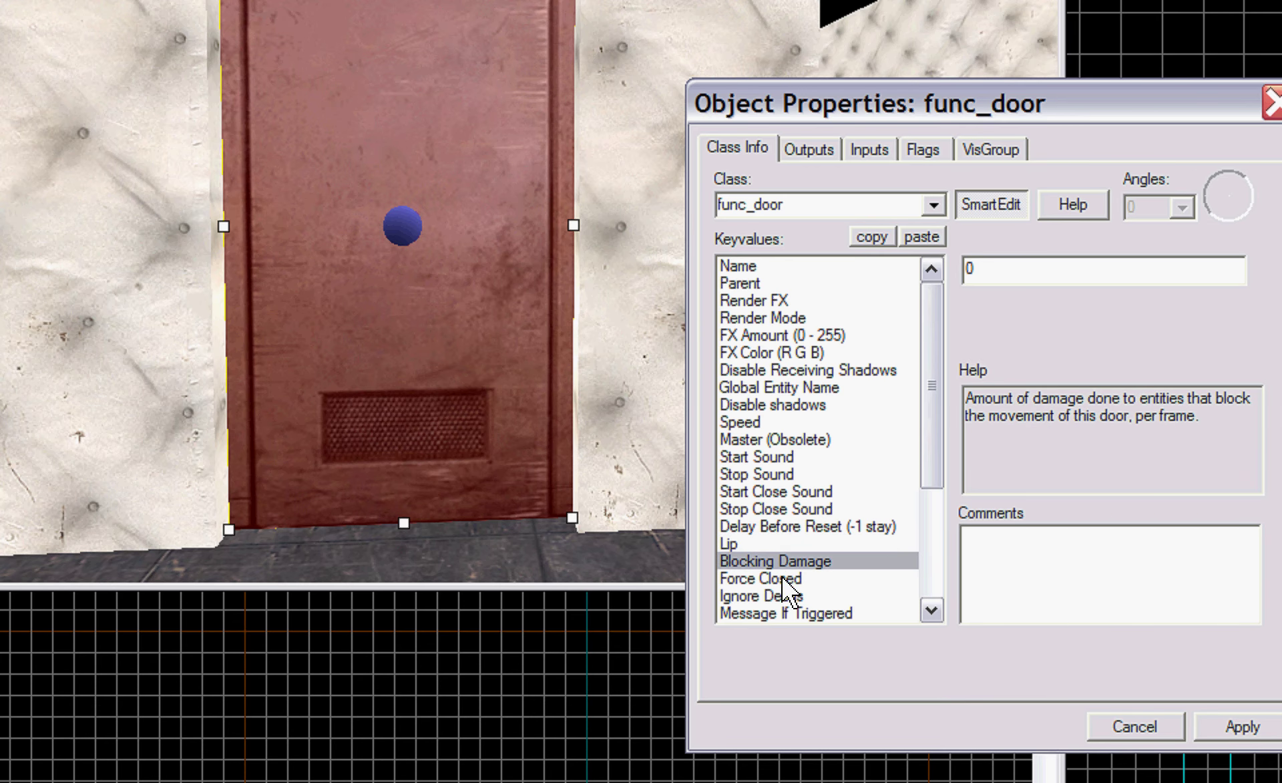
click(784, 575)
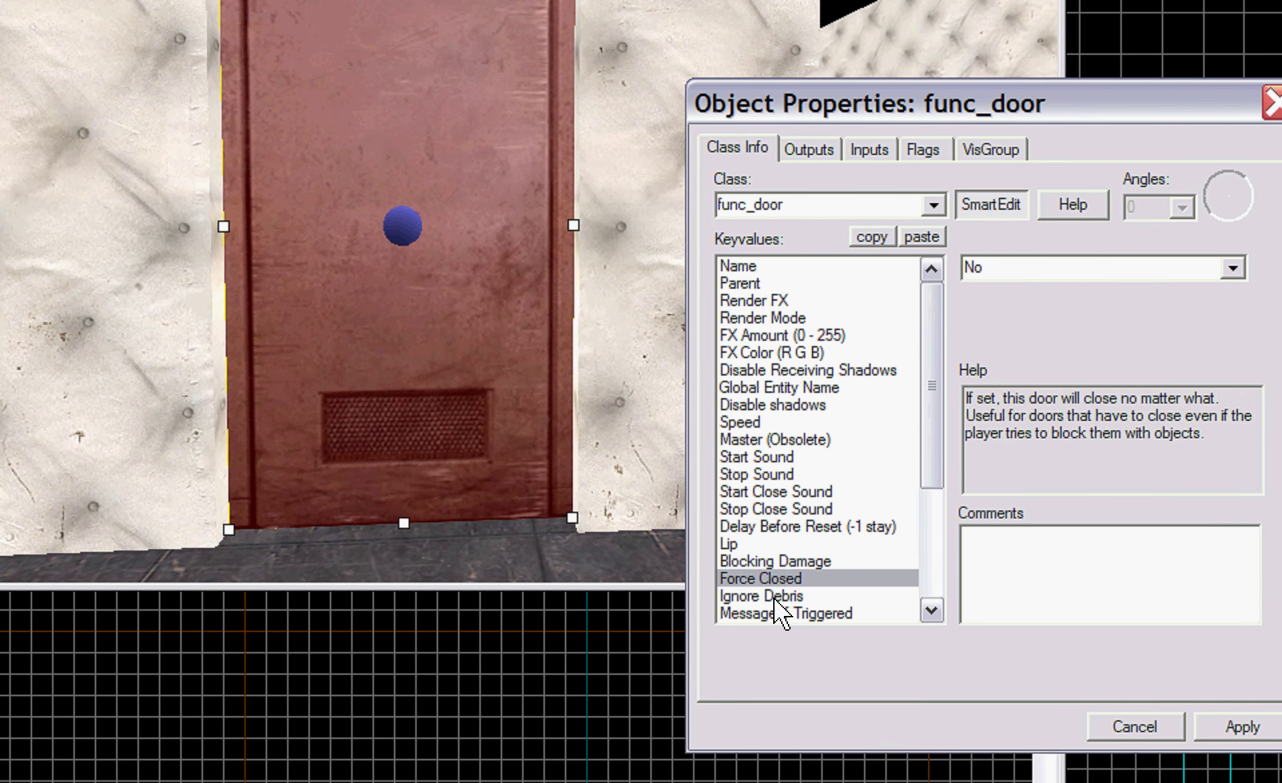
click(780, 595)
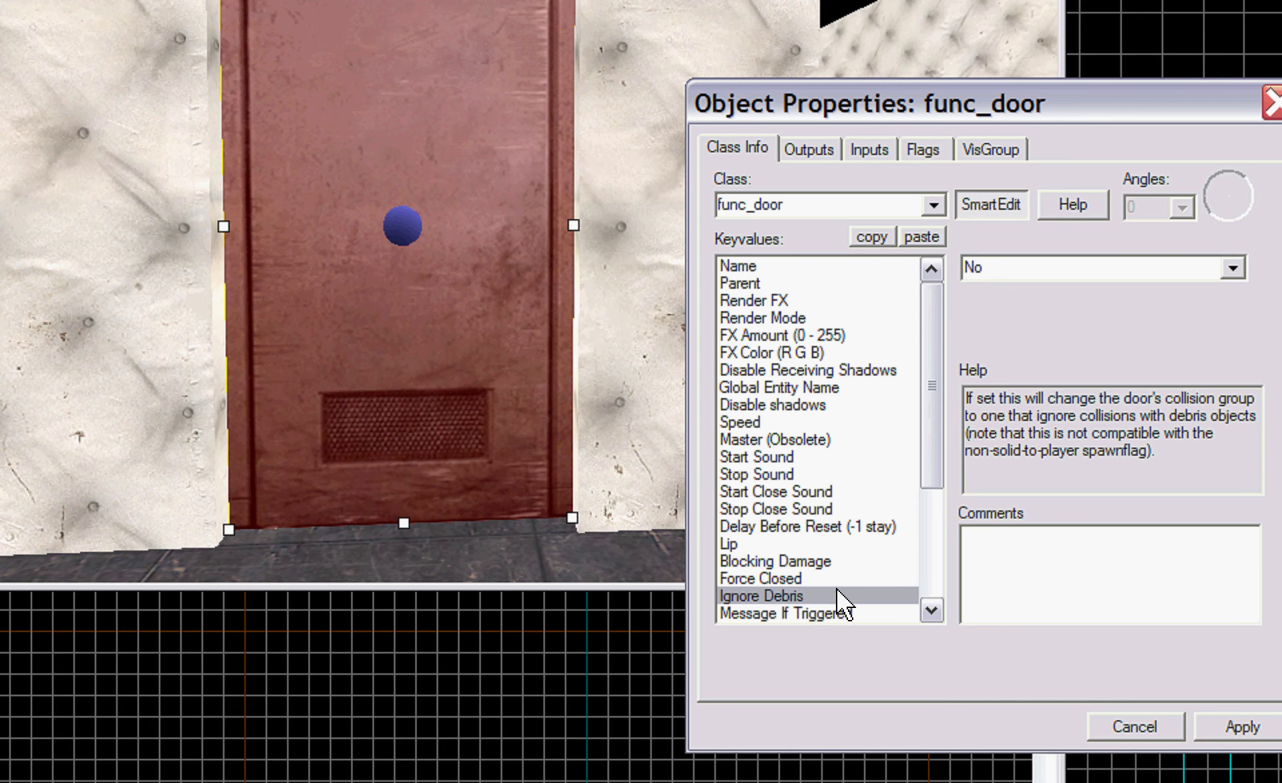
click(816, 612)
click(811, 597)
click(818, 613)
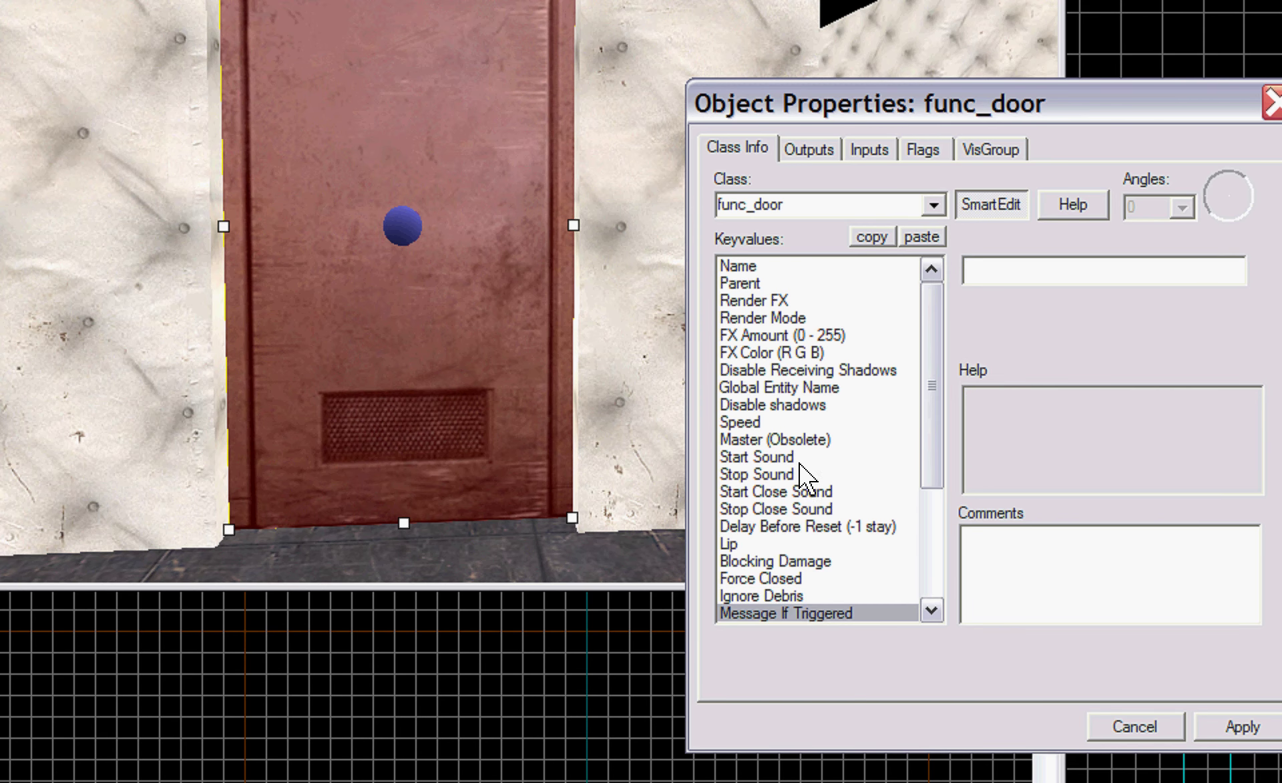
Review the door's Health (shoot open), Locked Sound and Unlocked Sound properties
scroll(810, 558, down, 2)
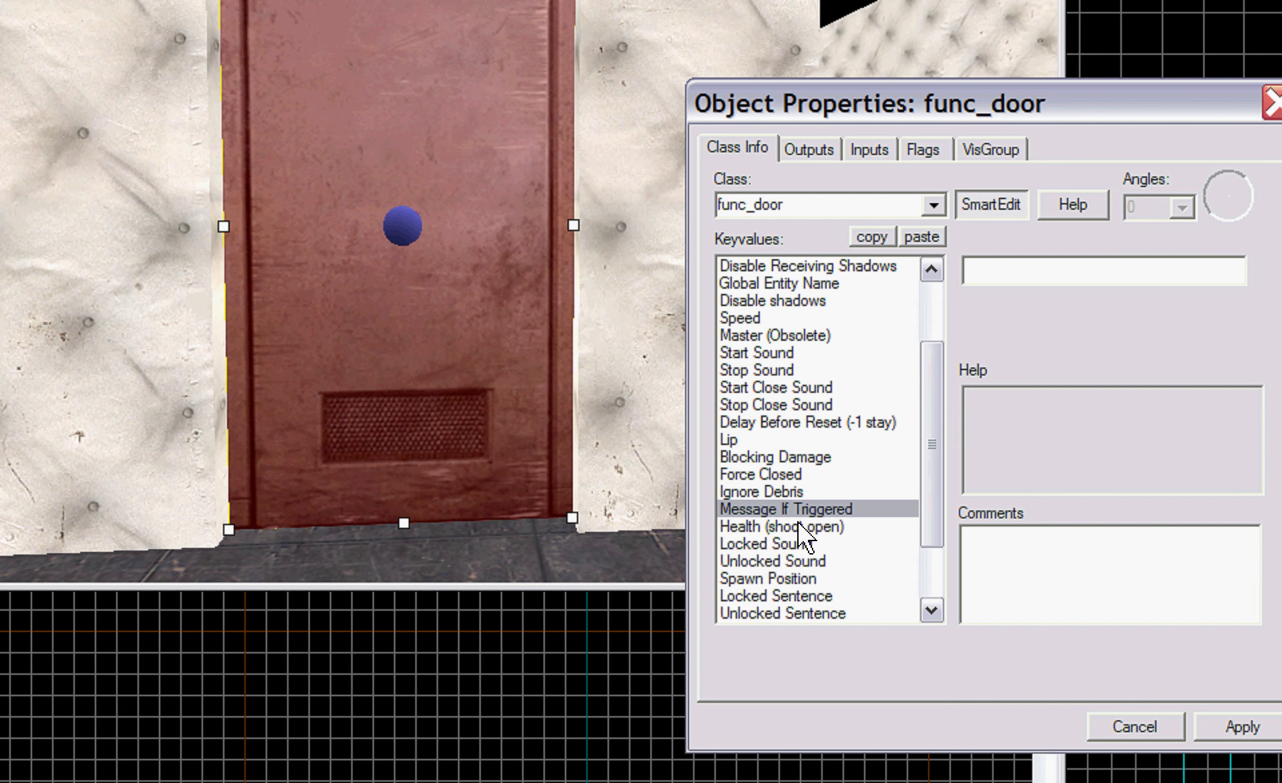
click(855, 526)
click(816, 513)
click(792, 526)
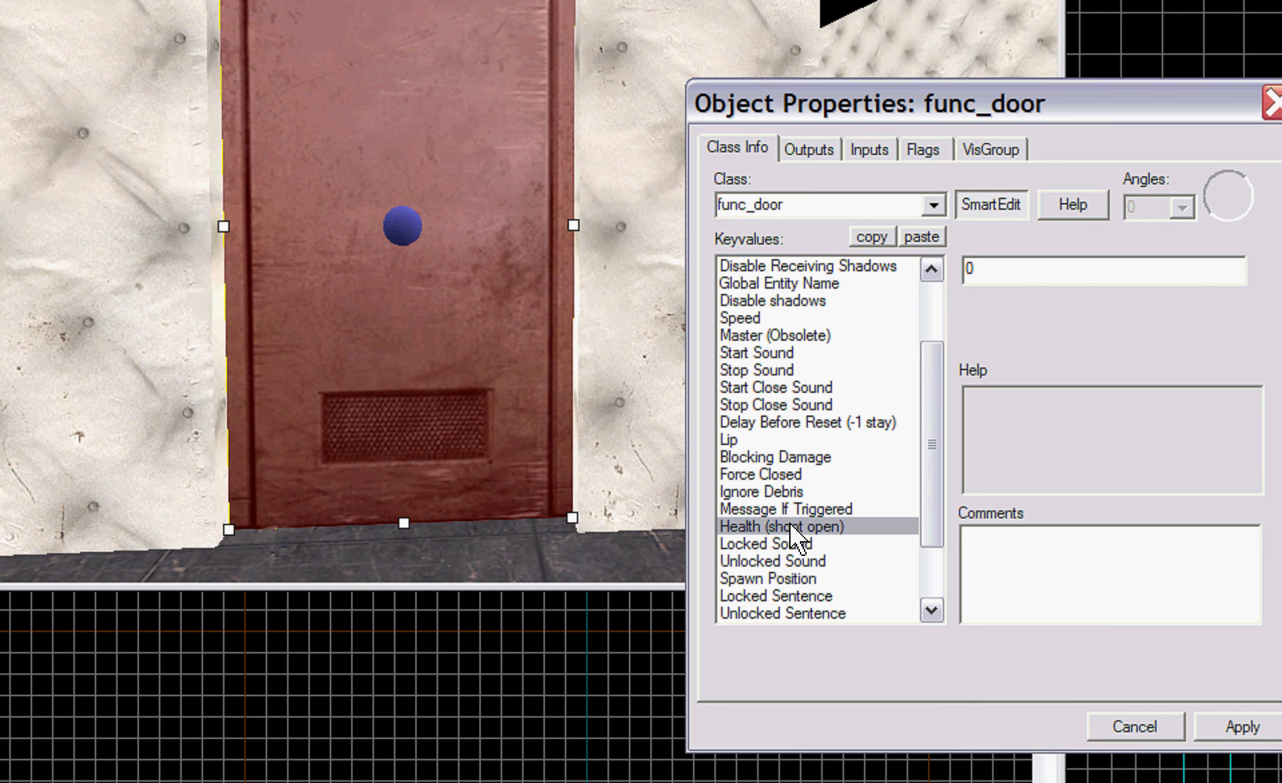
click(761, 545)
click(798, 527)
click(788, 544)
click(788, 561)
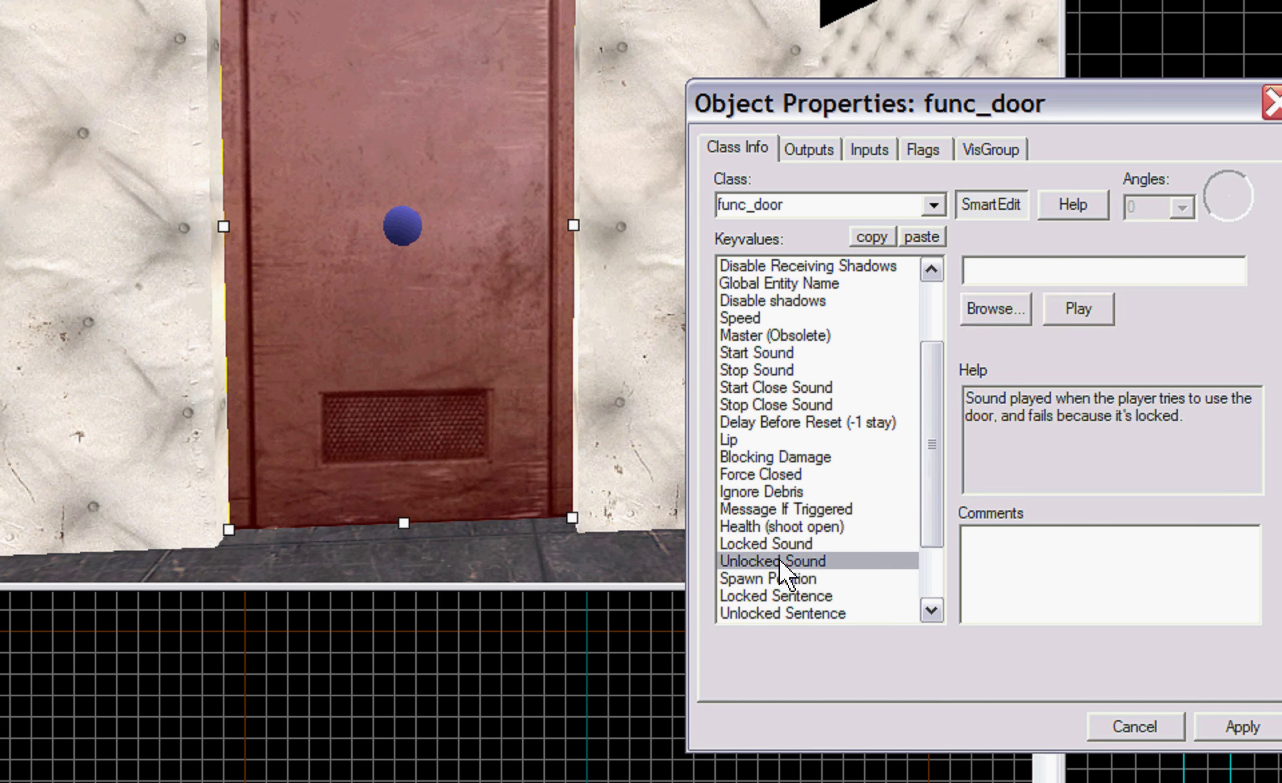
Review the door's Spawn Position, Locked Sentence and Unlocked Sentence properties, reading the Locked Sentence help text
click(791, 579)
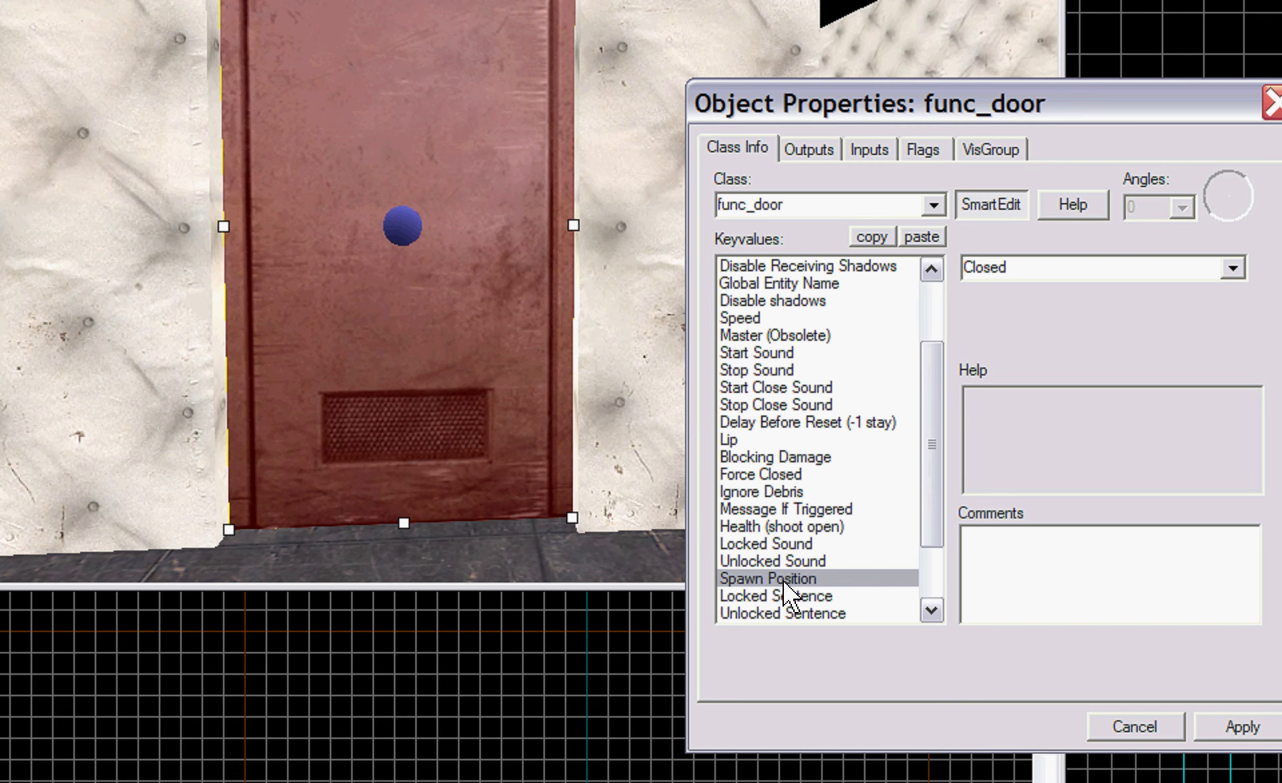
click(788, 596)
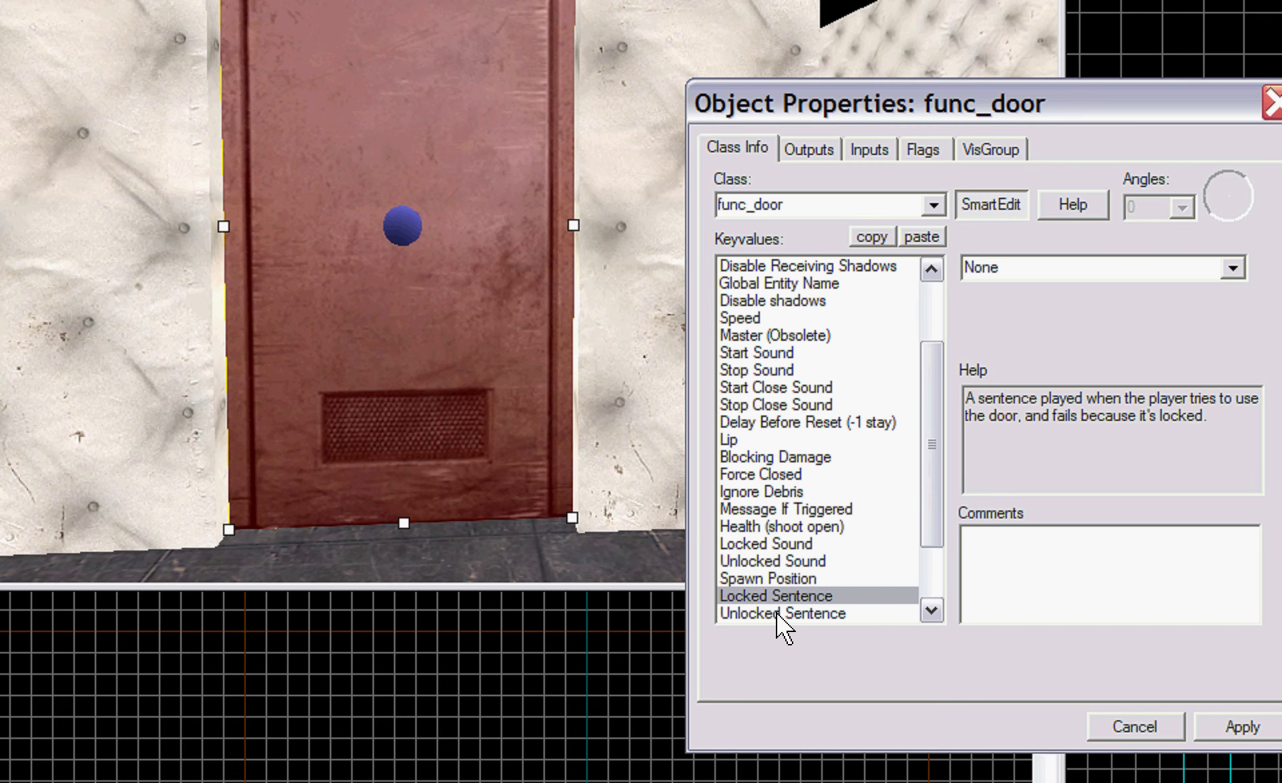
click(778, 612)
click(777, 595)
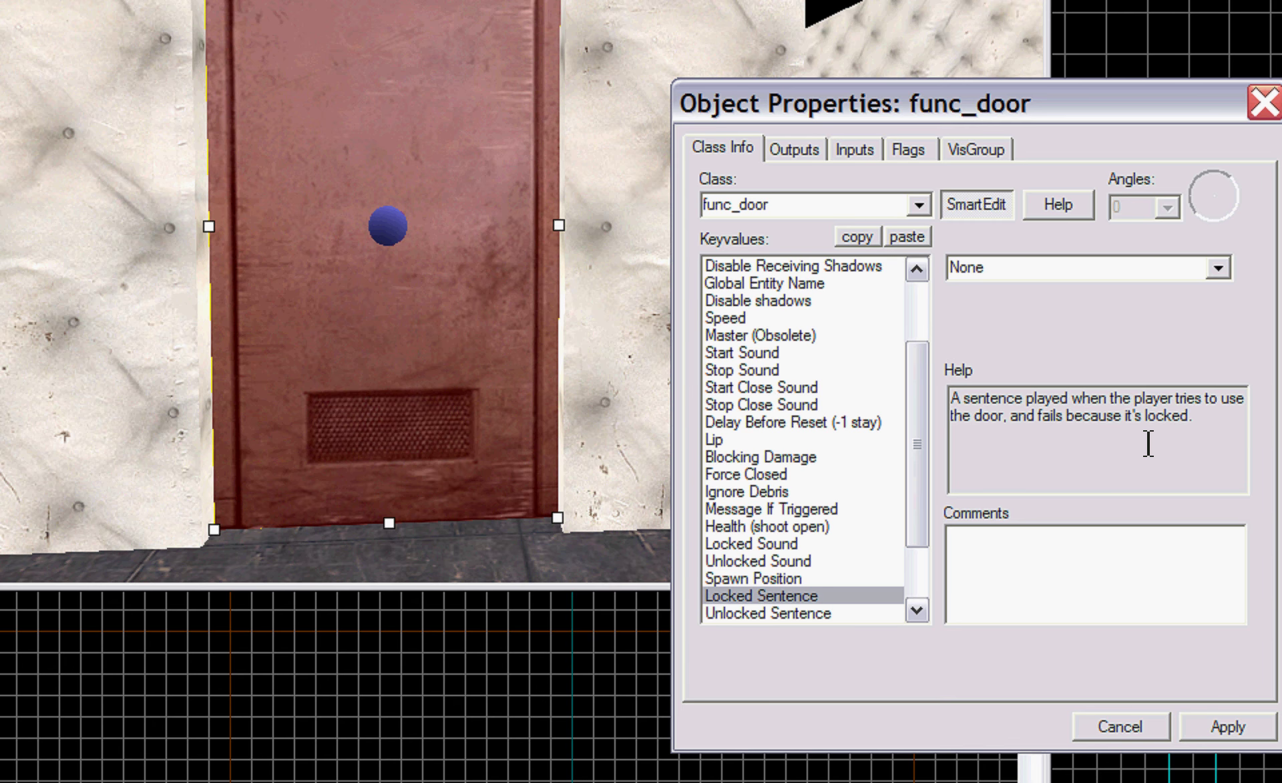
drag(1194, 416, 922, 394)
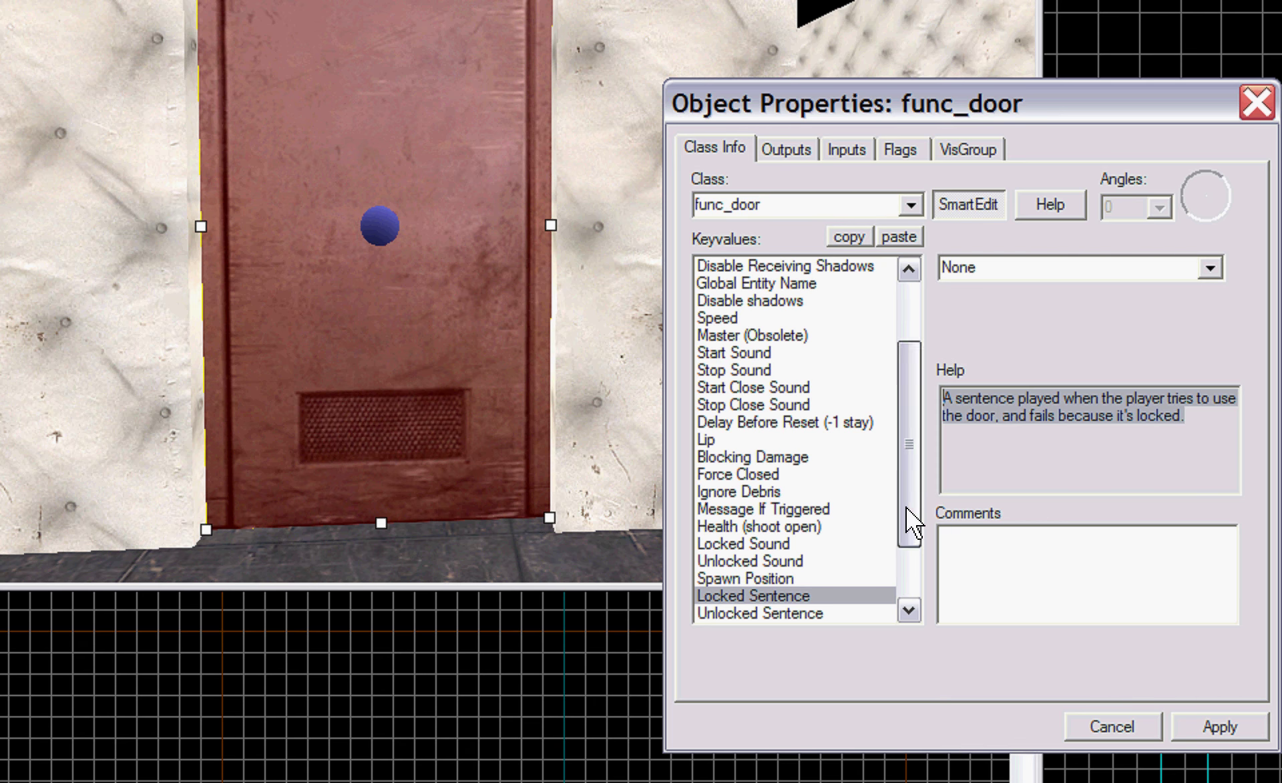
Check the door's flags and return to its class properties
drag(914, 525, 915, 334)
click(897, 150)
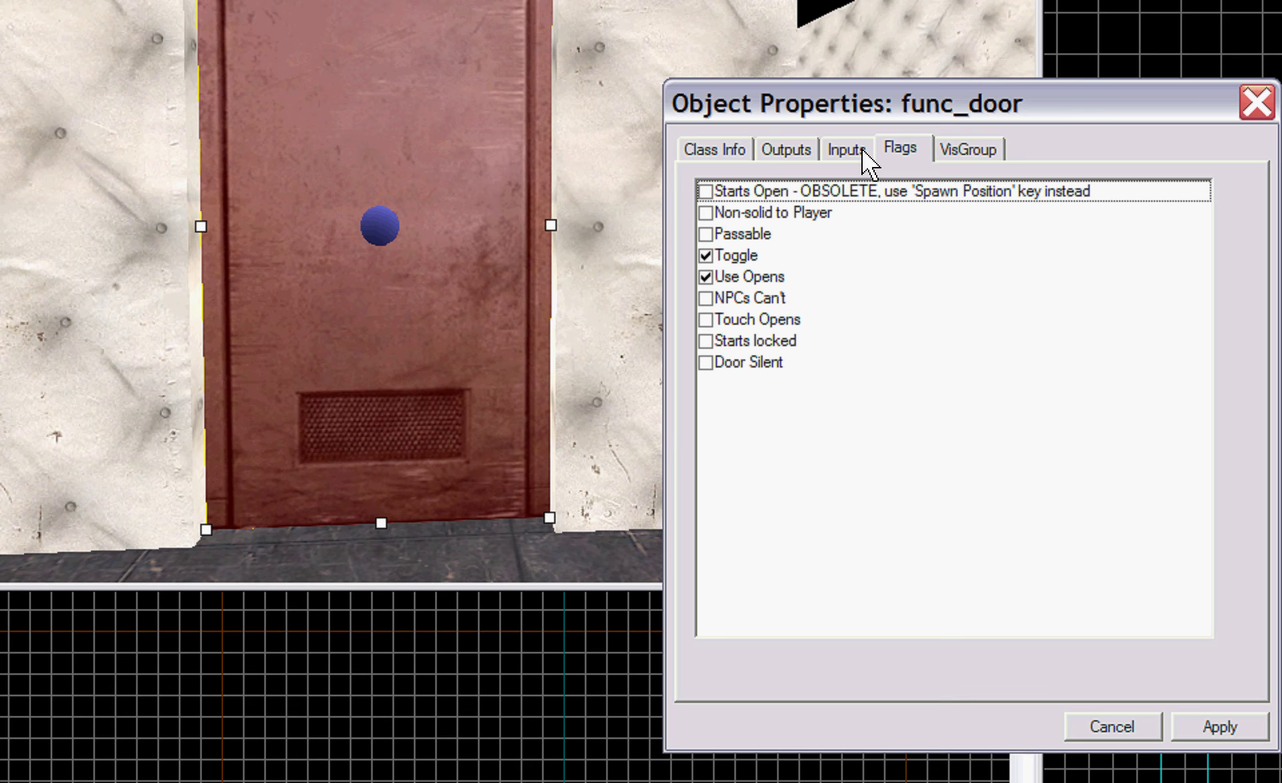
click(716, 150)
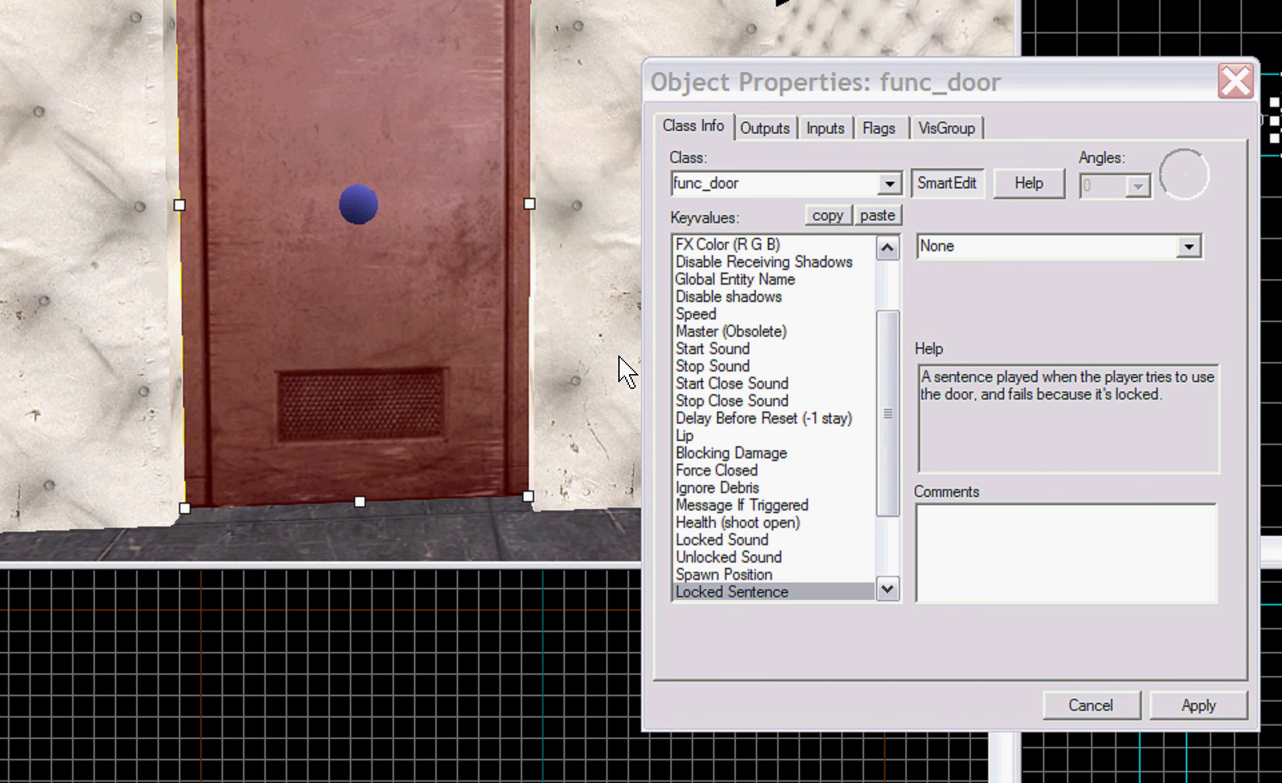
key(z)
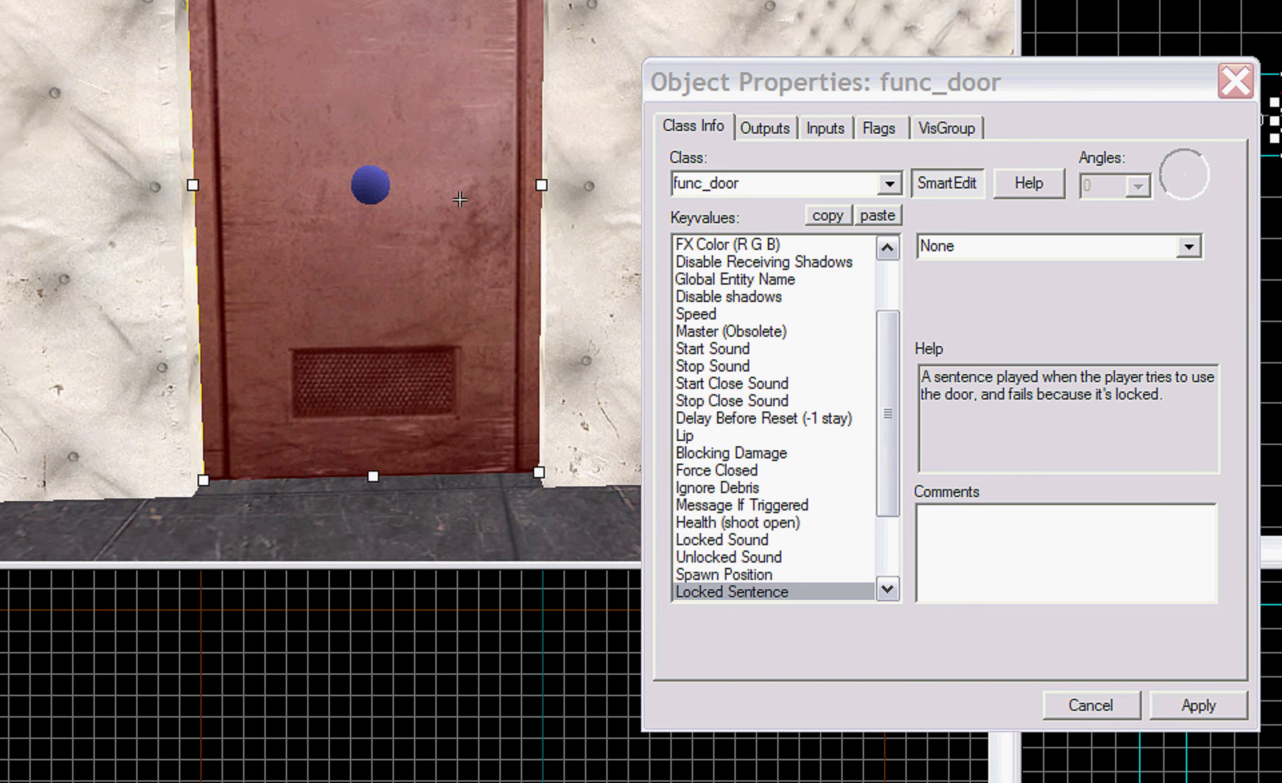
key(s)
key(w)
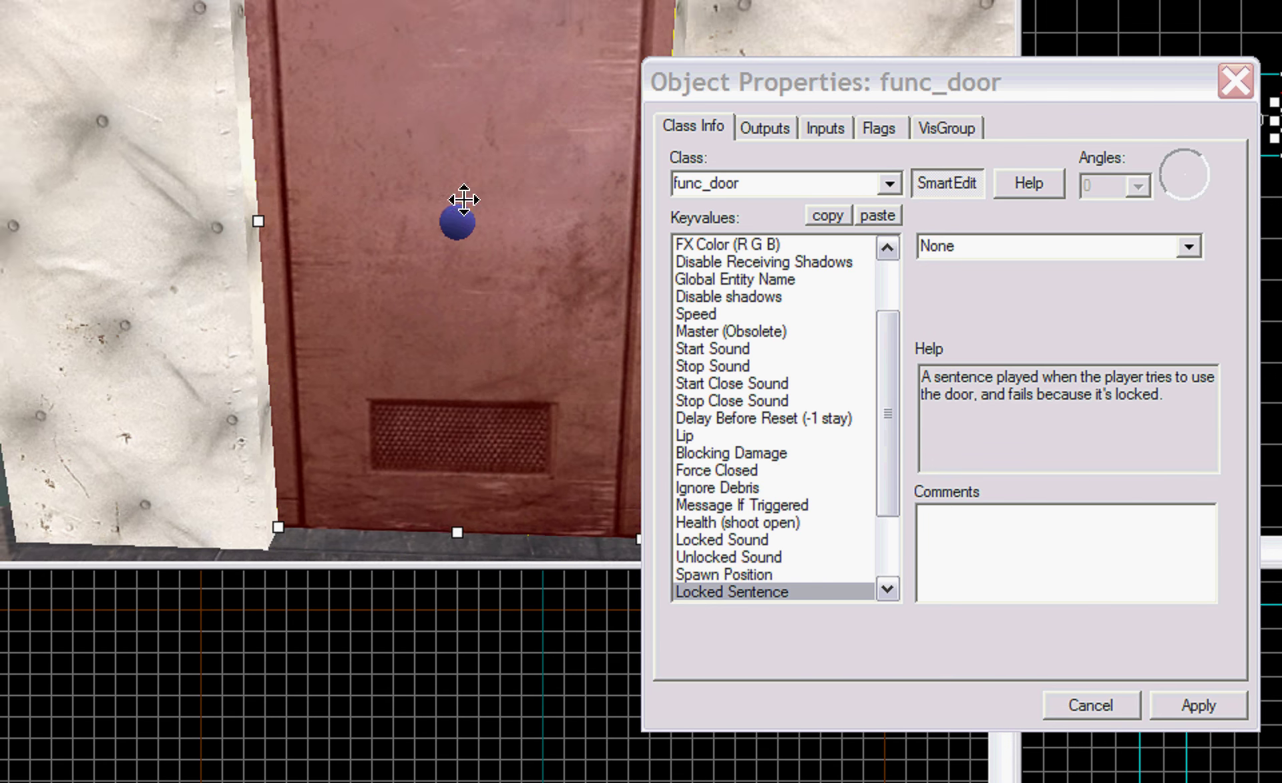
key(w)
key(z)
click(517, 208)
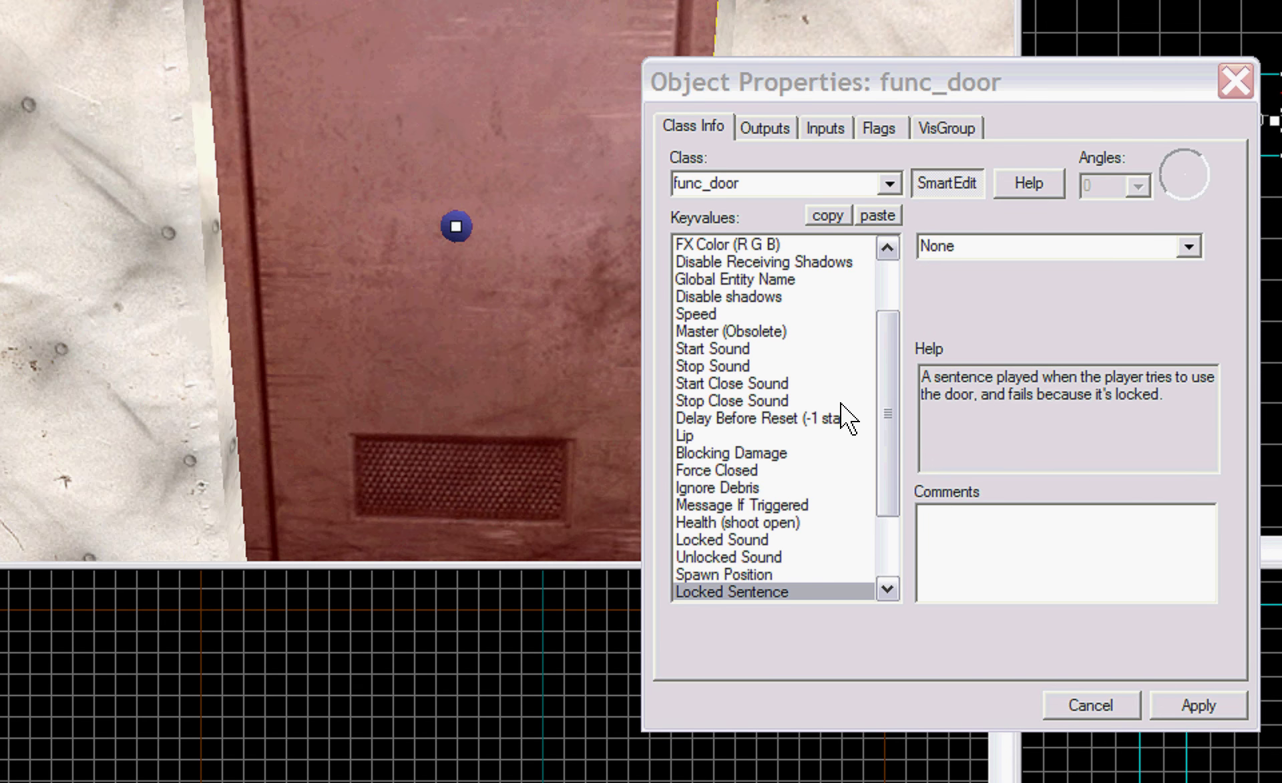